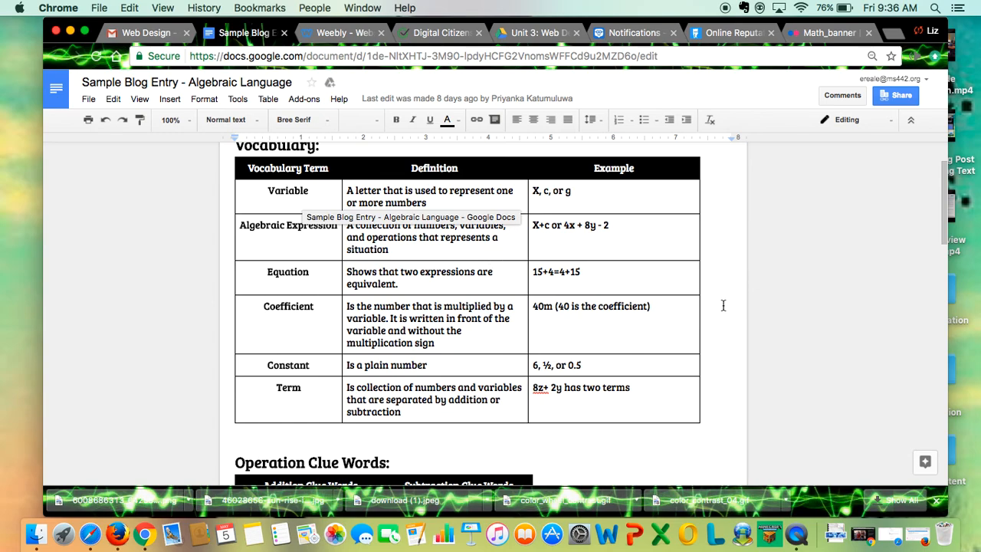
Reset the browser zoom to 100% for the sample blog entry document
scroll(723, 291, "down", 1)
scroll(723, 291, "up", 2)
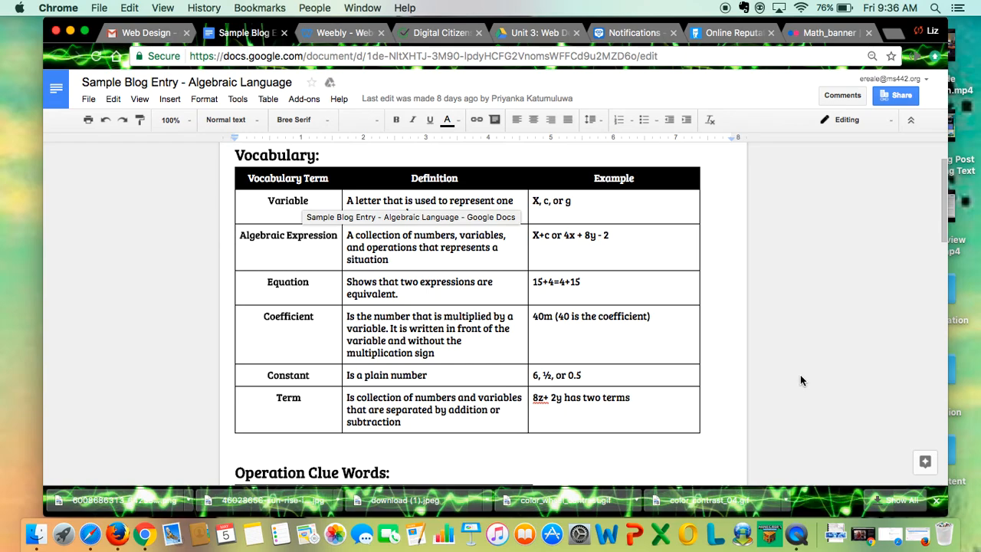
key("super+minus")
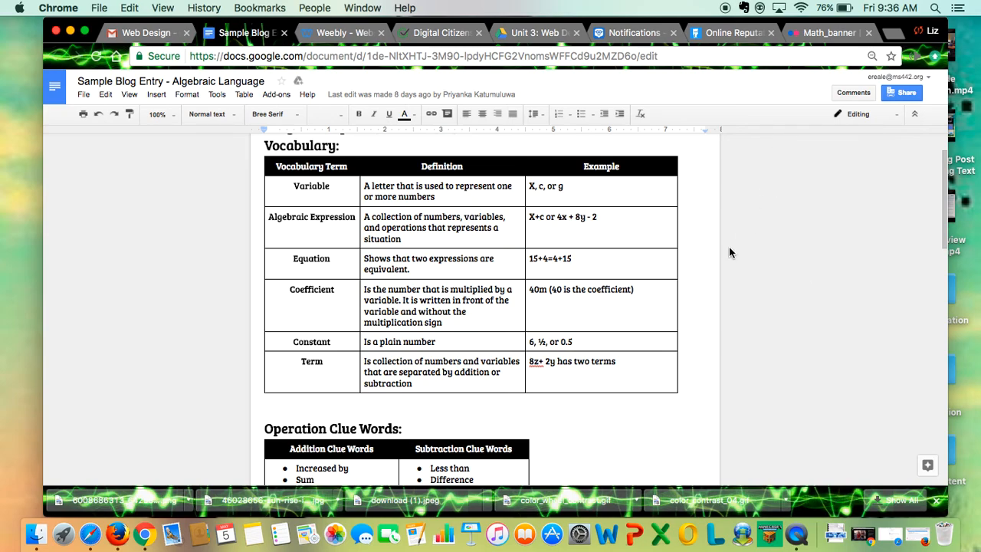
key("super+plus")
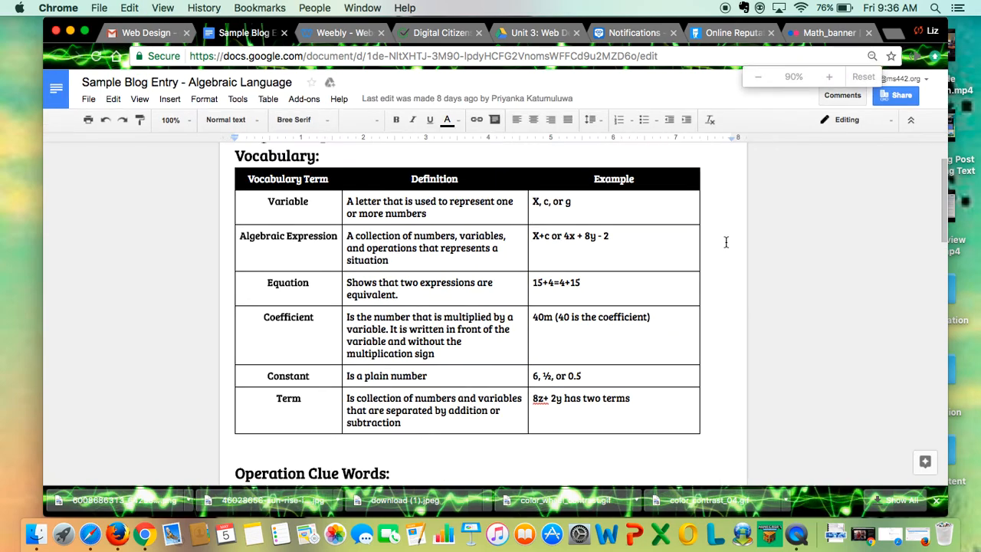
left_click(864, 77)
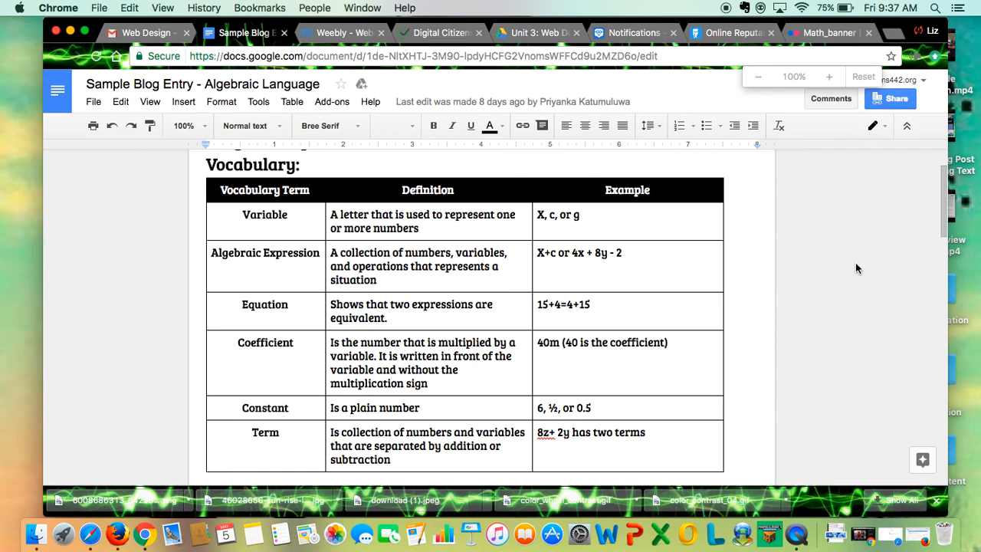
Capture a screenshot of the whole Vocabulary table, from its header row through the Term row
scroll(753, 303, "down", 1)
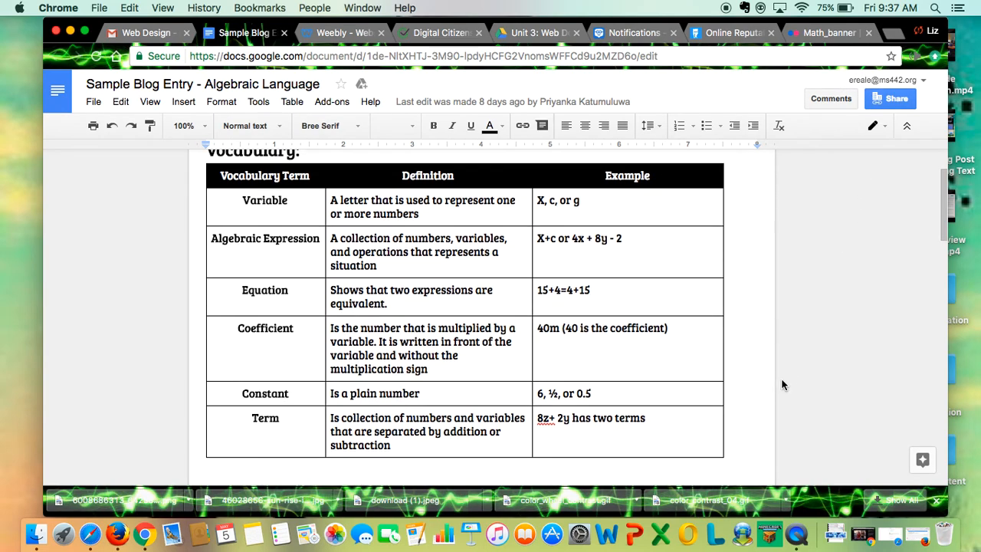
key("super+shift+4")
left_click_drag(201, 159, 733, 463)
Capture a screenshot of the complete Operation Clue Words table, leaving out its heading and with no text highlighted
scroll(537, 290, "up", 2)
scroll(536, 289, "down", 10)
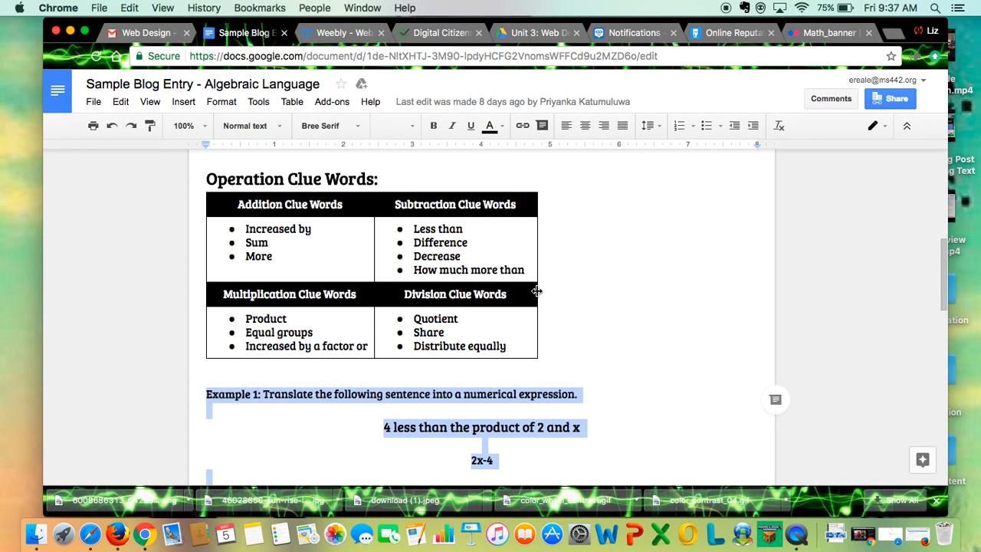
left_click(627, 278)
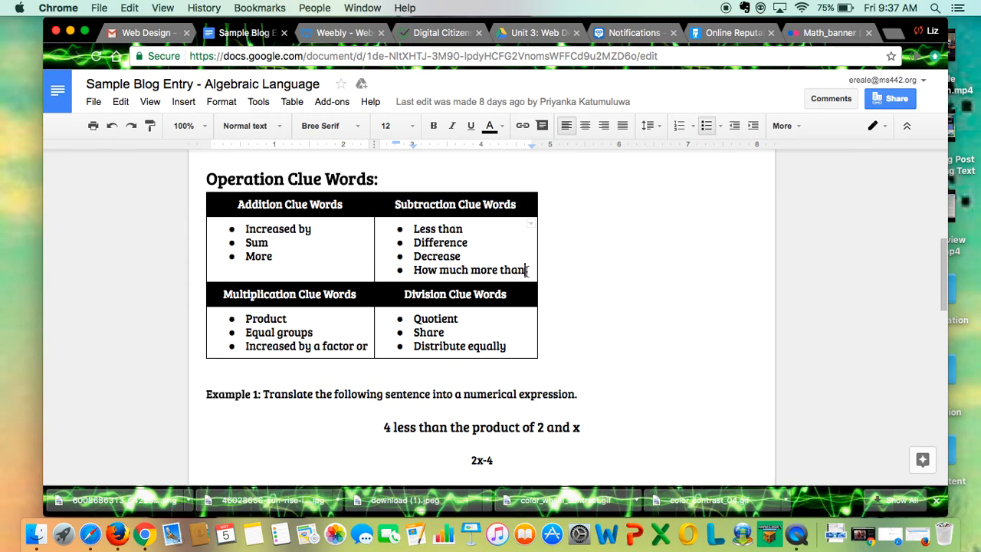
left_click(394, 170)
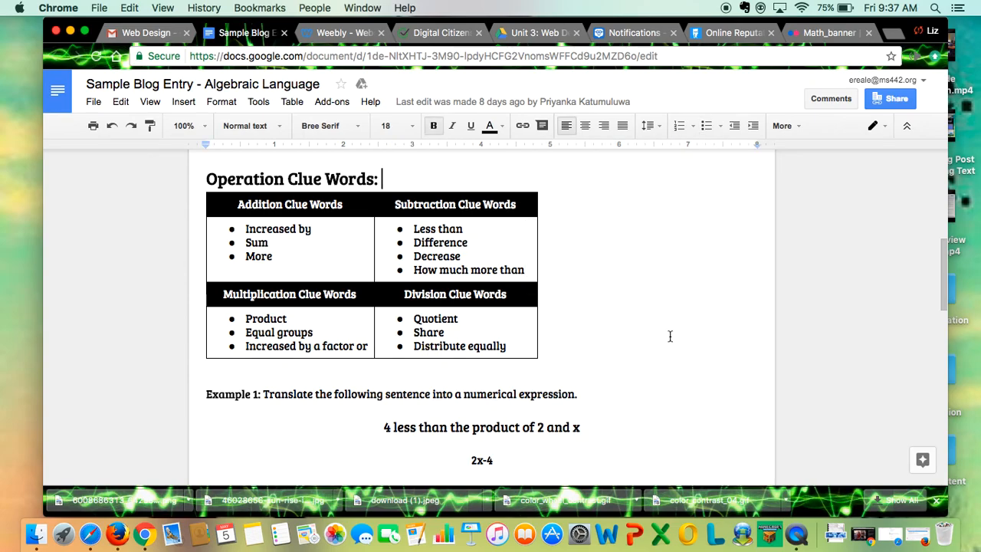
key("super+shift+4")
mouse_move(203, 190)
left_mouse_down()
mouse_move(394, 328)
mouse_move(552, 367)
mouse_move(544, 365)
left_mouse_up()
Copy the "Vocabulary:" heading from the document into a new title element under the post title in the Weebly blog editor
scroll(396, 234, "up", 1)
scroll(396, 234, "up", 10)
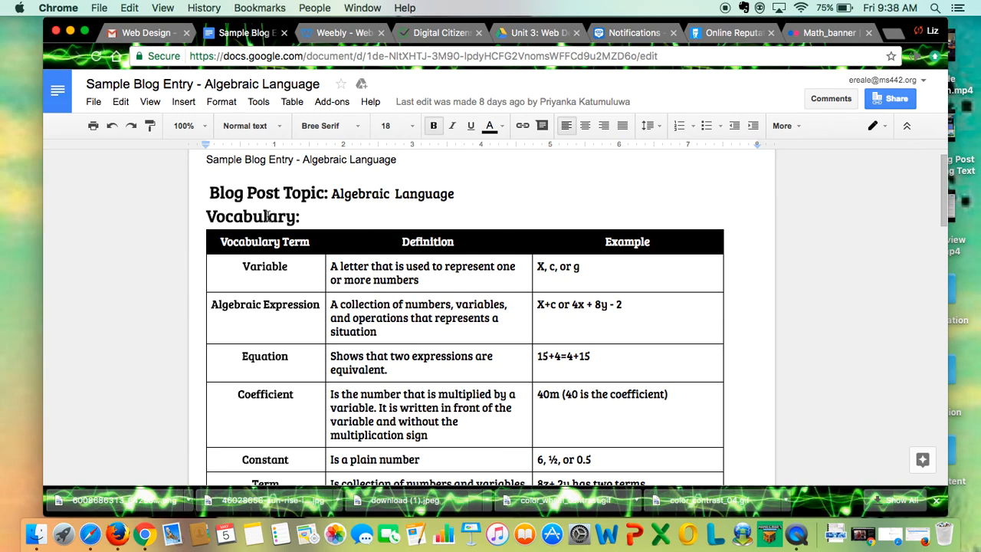
left_click_drag(318, 221, 152, 224)
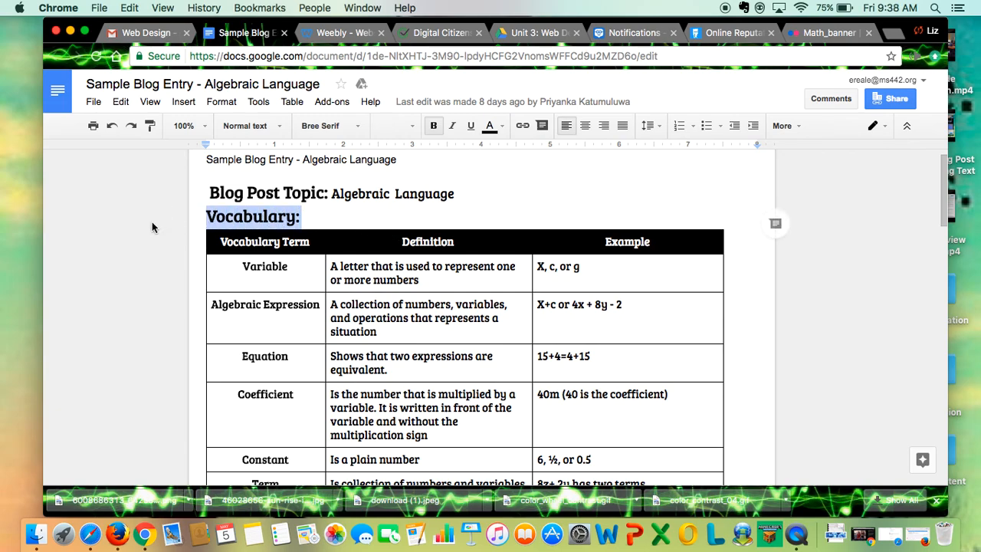
key("super+c")
left_click(347, 33)
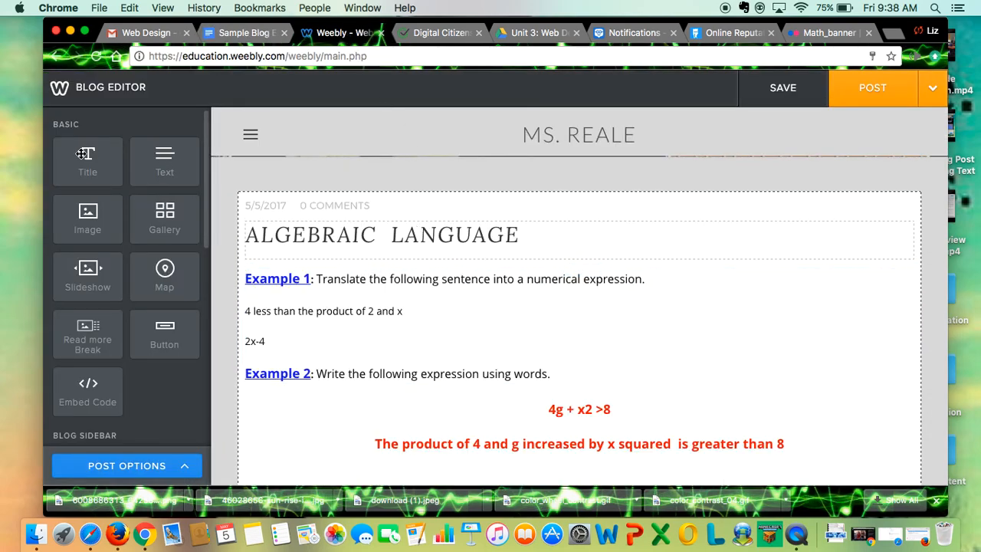
left_click_drag(99, 163, 410, 276)
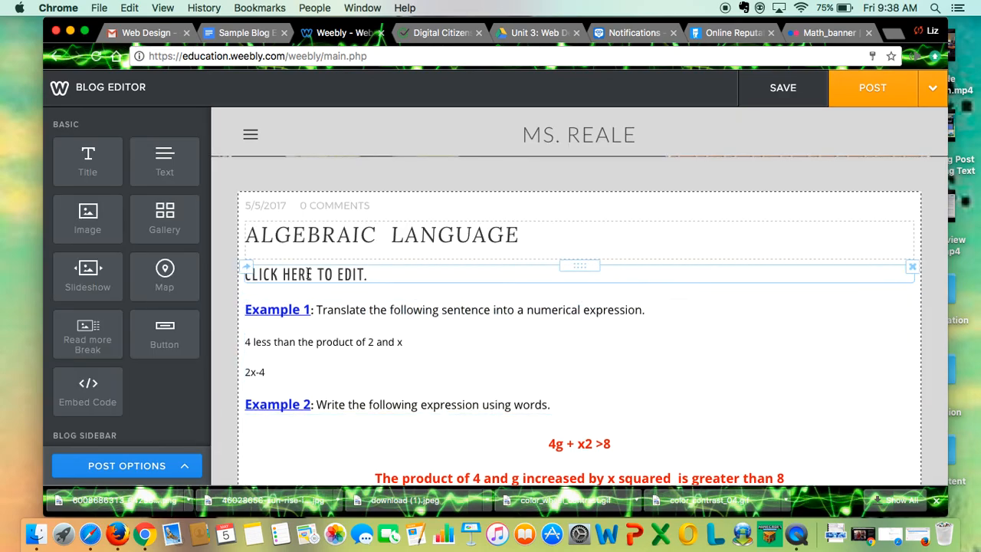
type("VOCABULARY:")
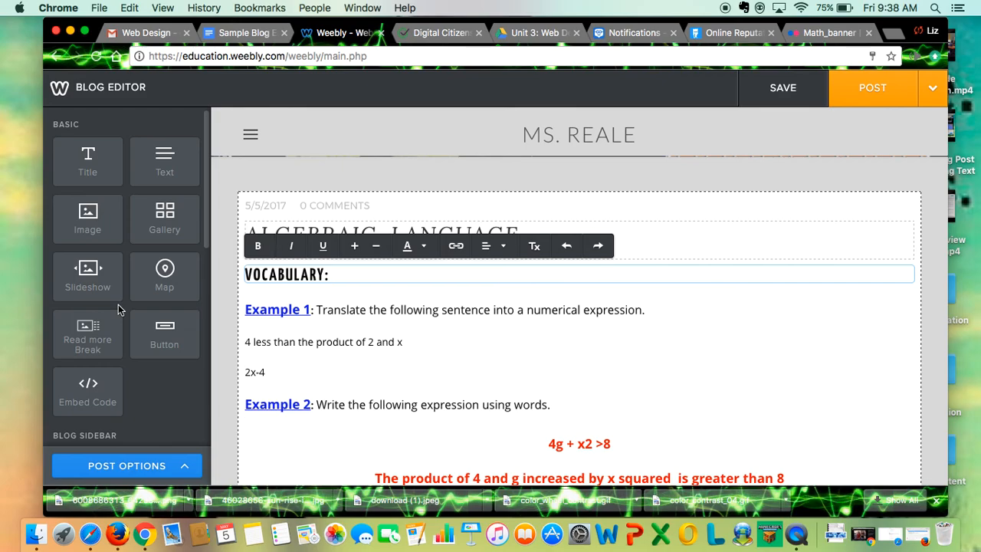
Add an image element below the Vocabulary title and upload "Screen Shot 2017-05-05 at 9.37.07 AM" from the Desktop into it
left_click_drag(87, 216, 332, 287)
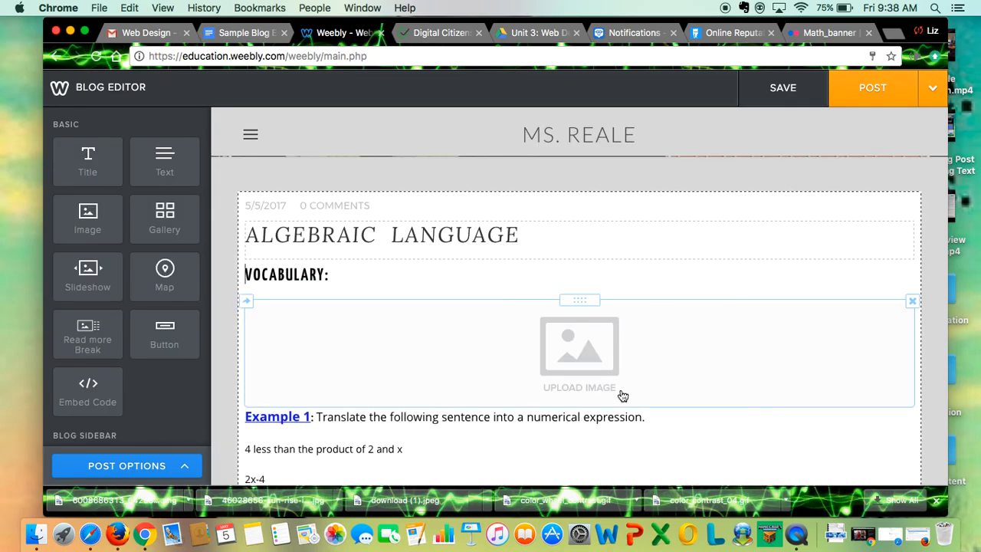
left_click(579, 342)
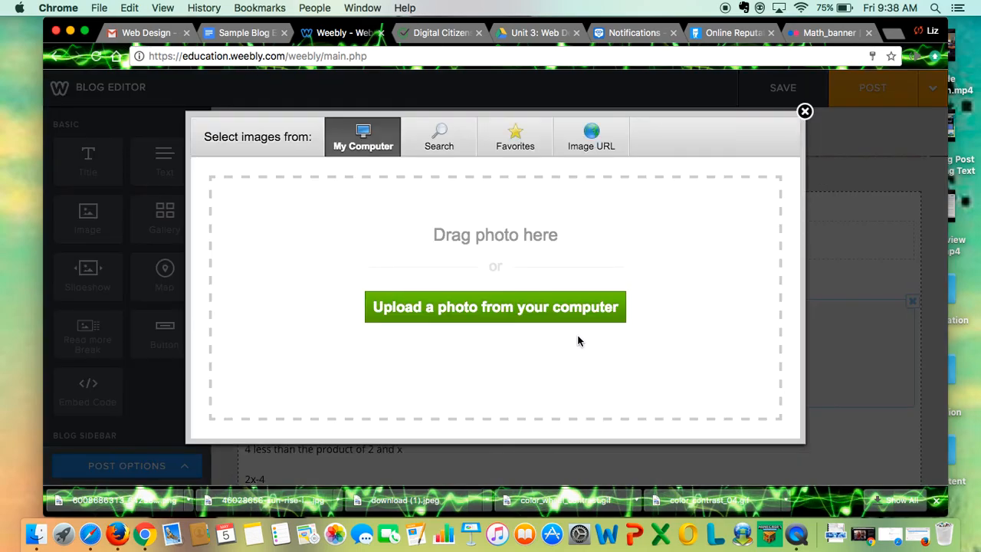
left_click(521, 313)
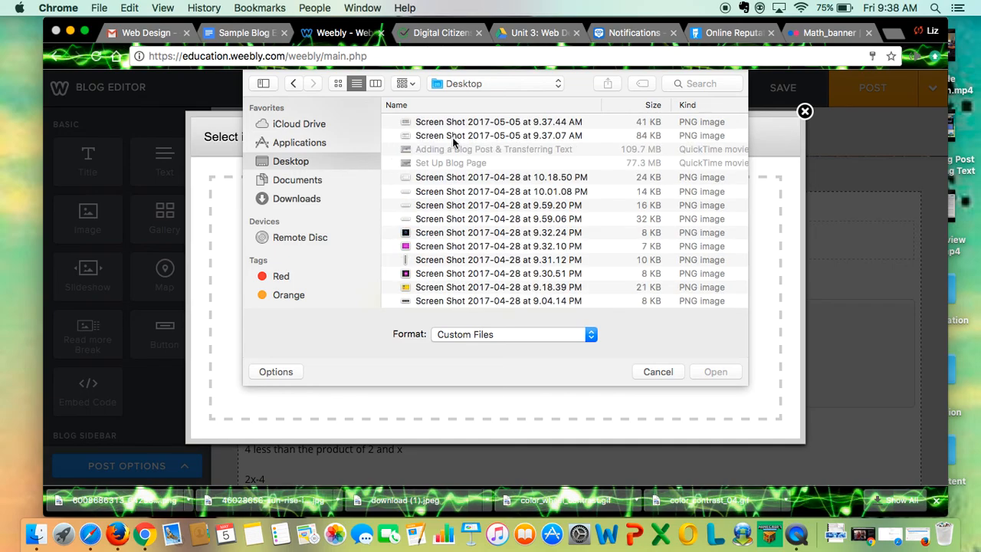
left_click(455, 136)
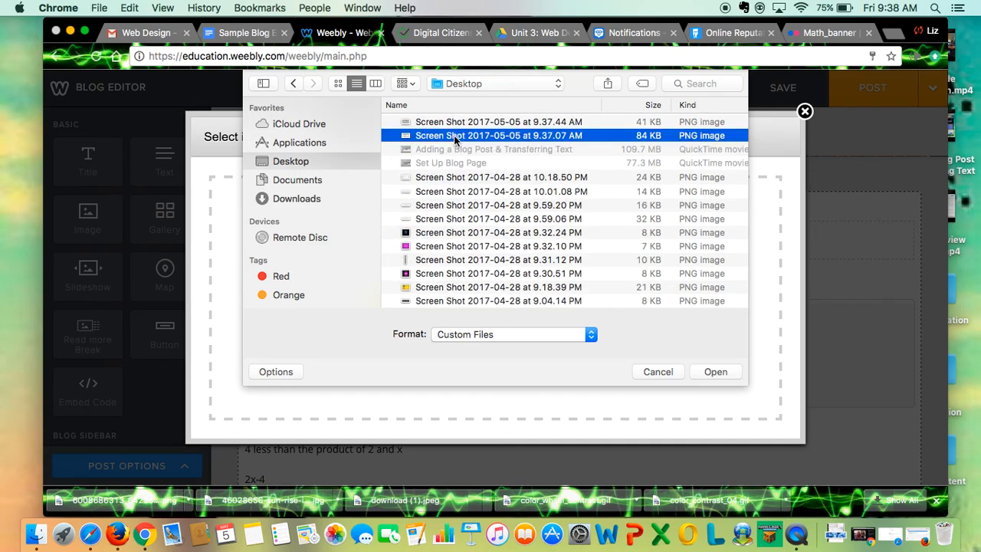
left_click(715, 372)
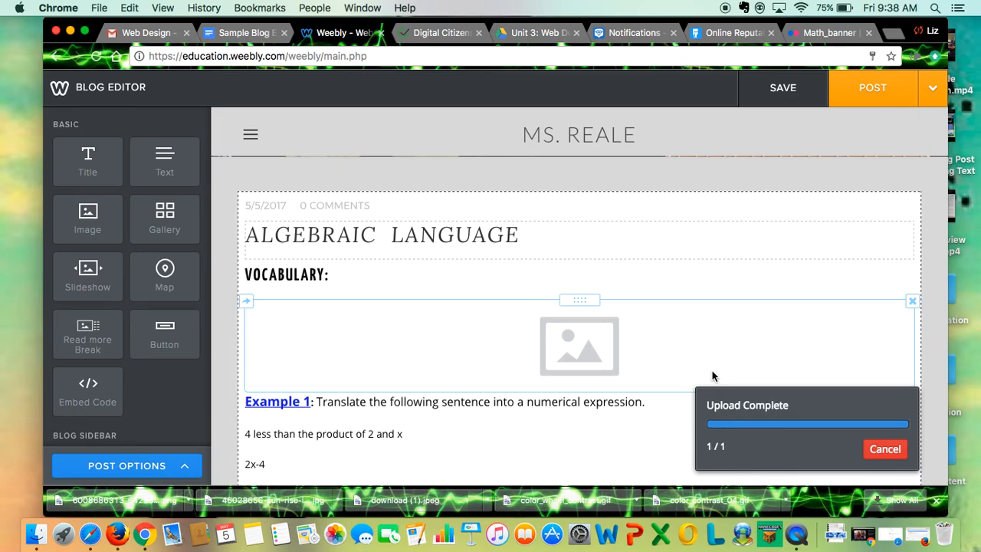
Caption the vocabulary chart image "Chart created by" followed by the two teachers' names, and close the image settings
scroll(713, 372, "down", 5)
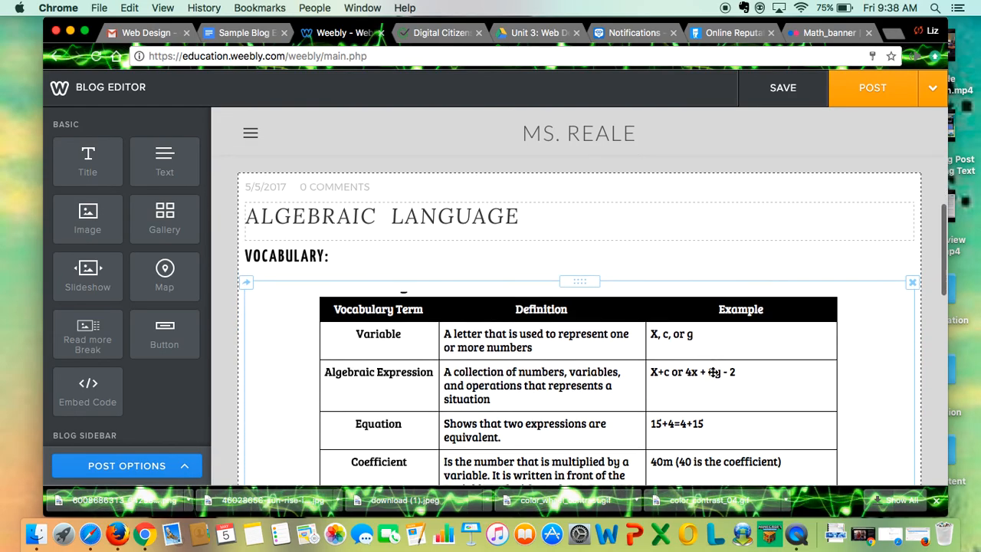
scroll(713, 372, "down", 4)
scroll(712, 371, "up", 2)
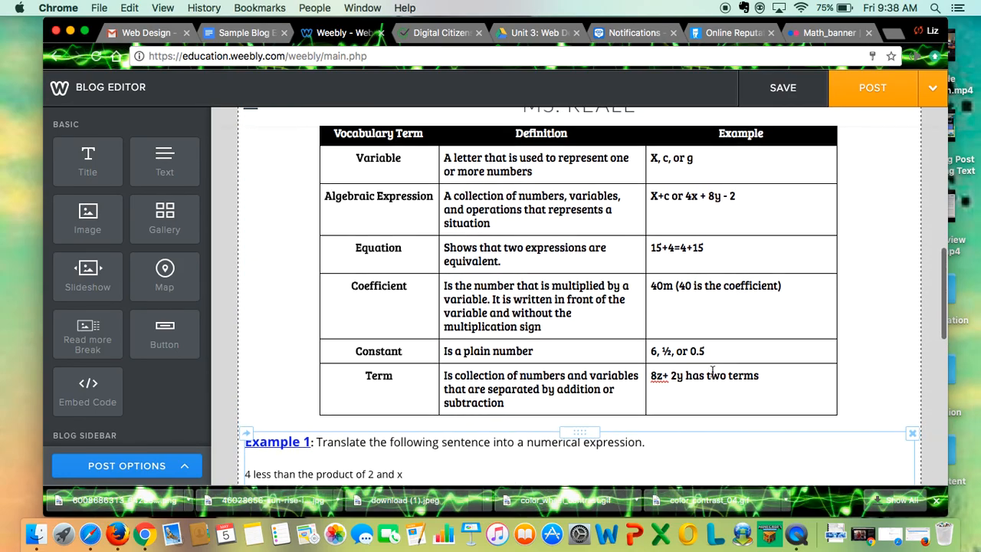
scroll(712, 372, "up", 3)
scroll(713, 372, "down", 1)
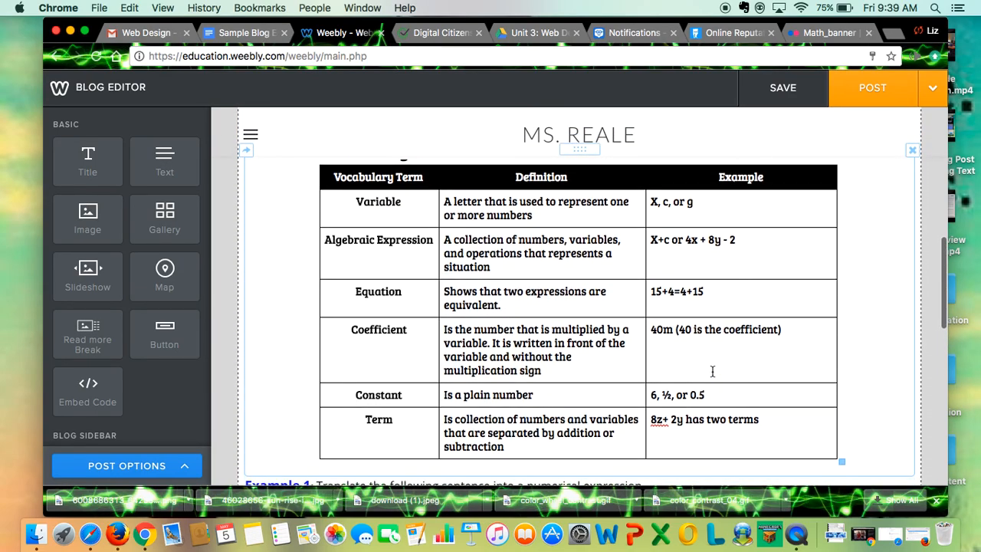
left_click(590, 329)
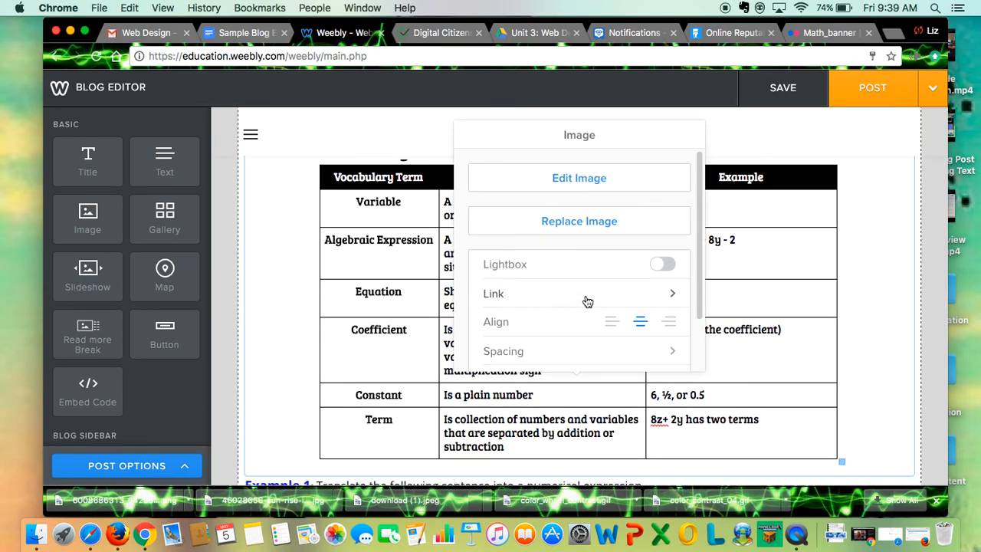
scroll(587, 302, "down", 2)
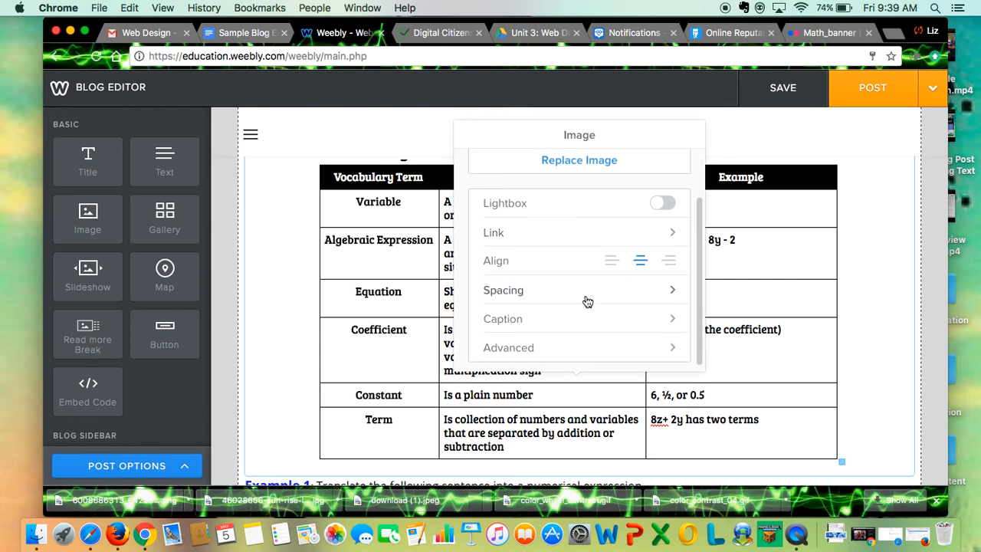
left_click(568, 316)
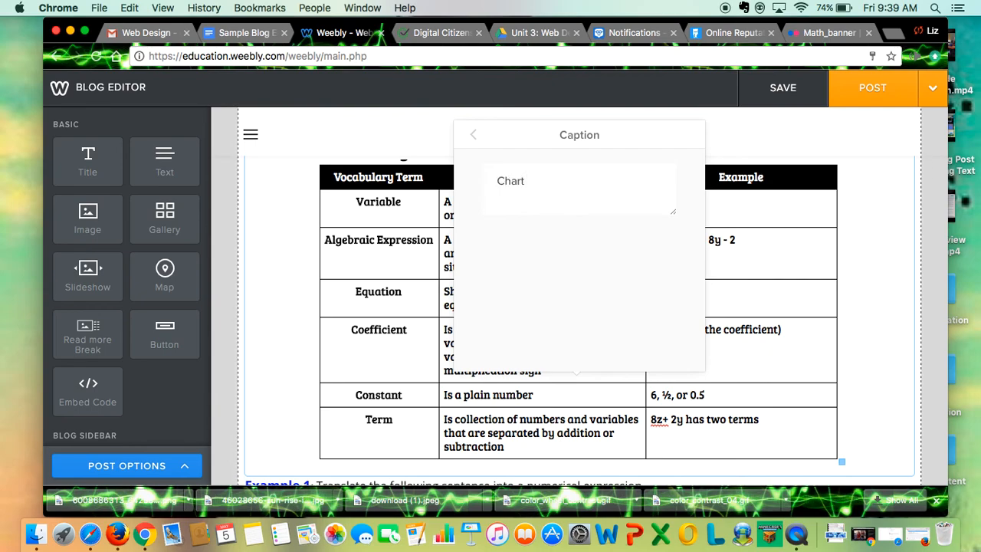
type("Chart created by")
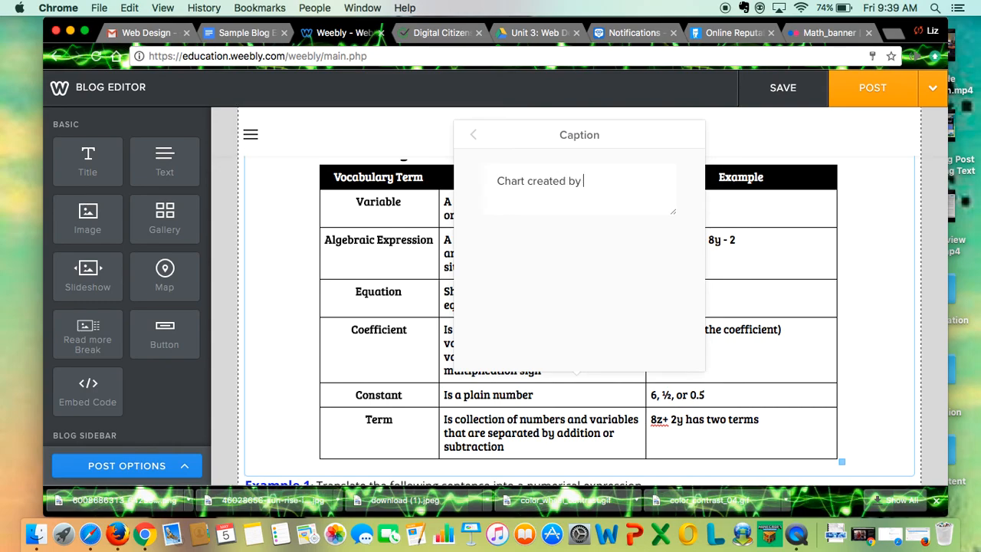
type(" Mr. Eu")
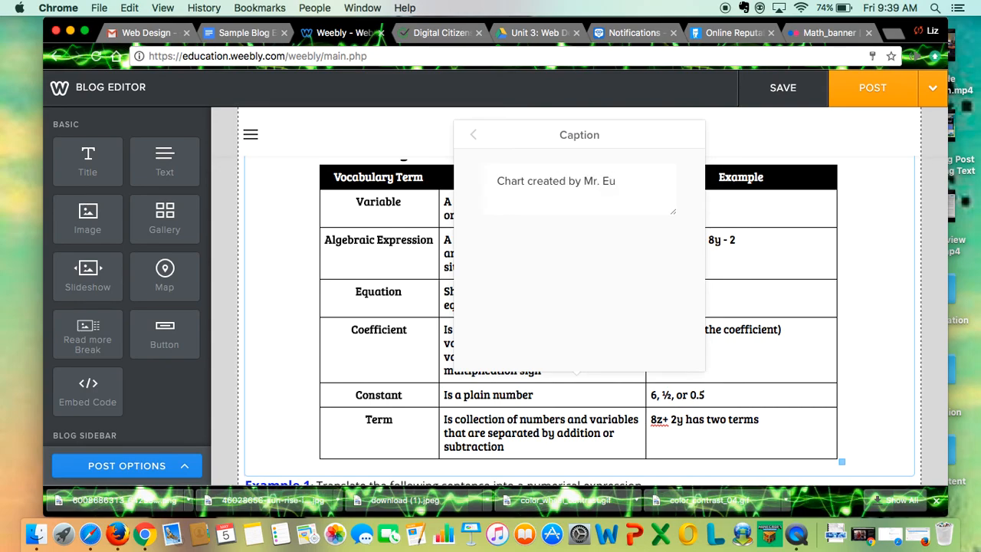
type("lau ")
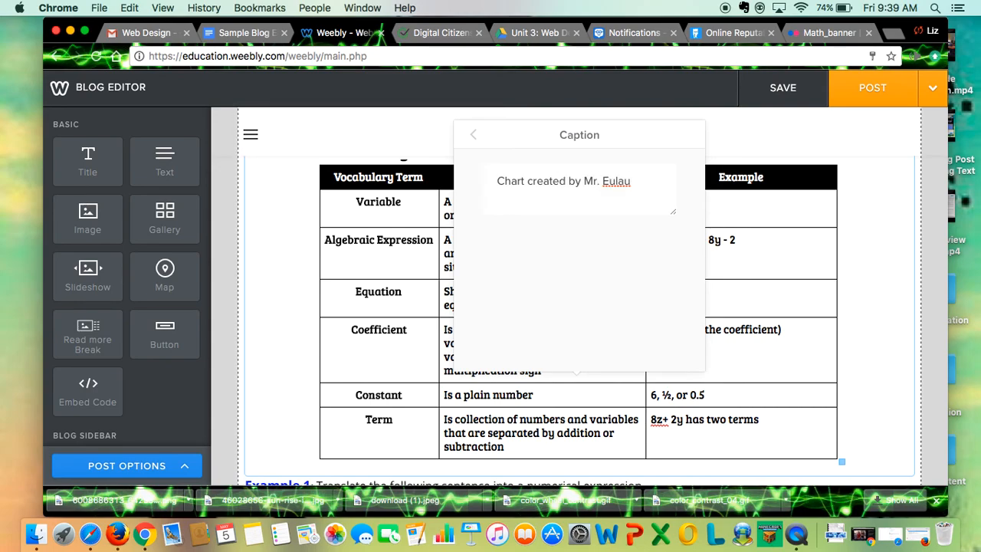
type("& Ms. K.")
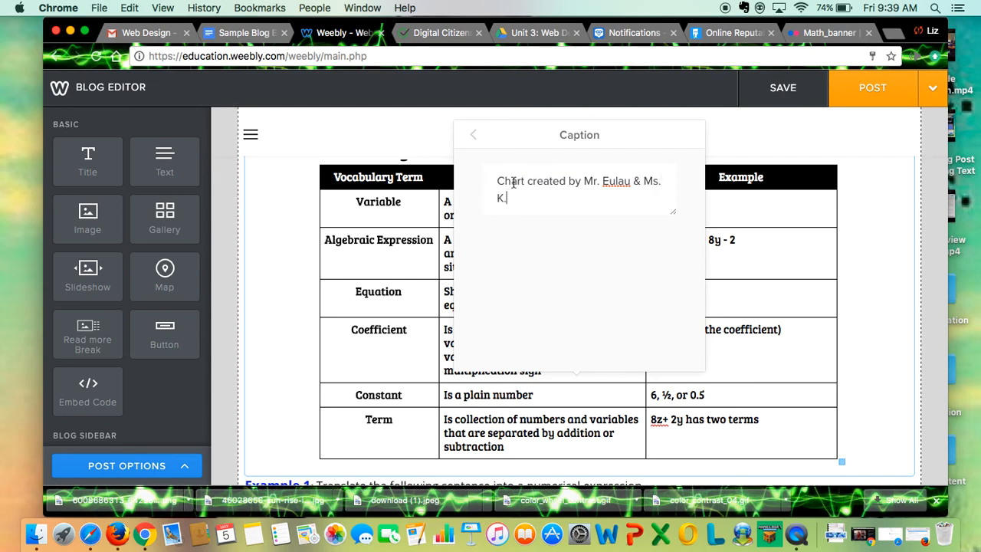
left_click(472, 136)
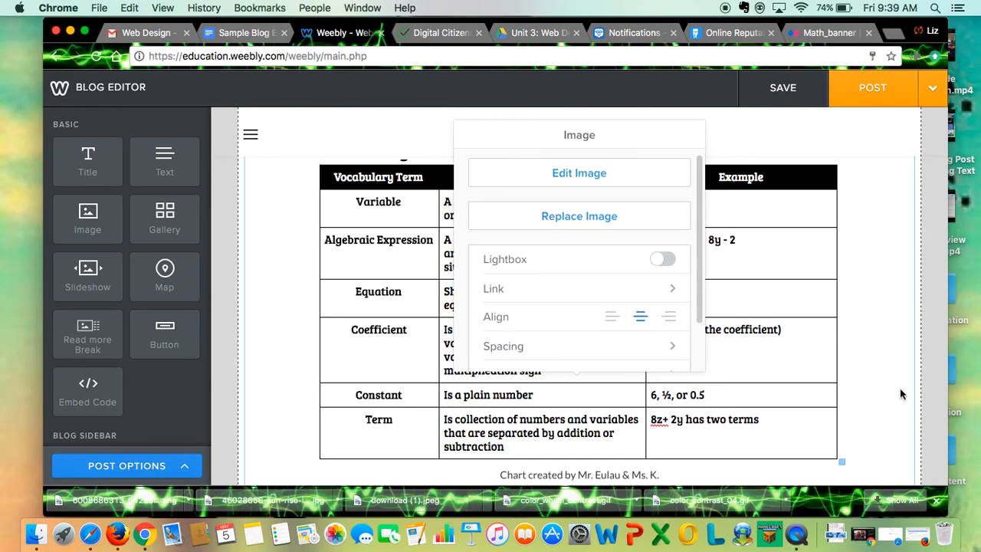
scroll(925, 403, "down", 3)
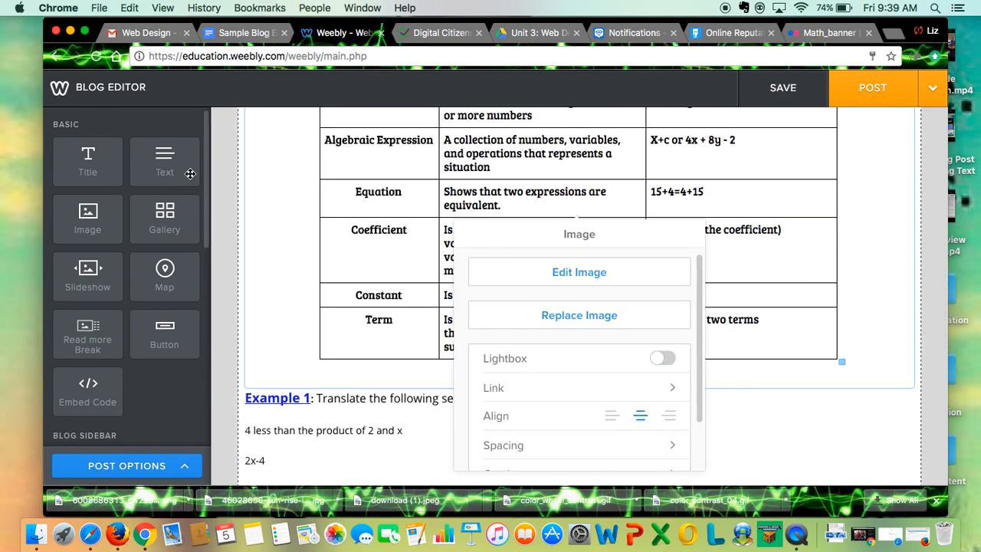
left_click(231, 182)
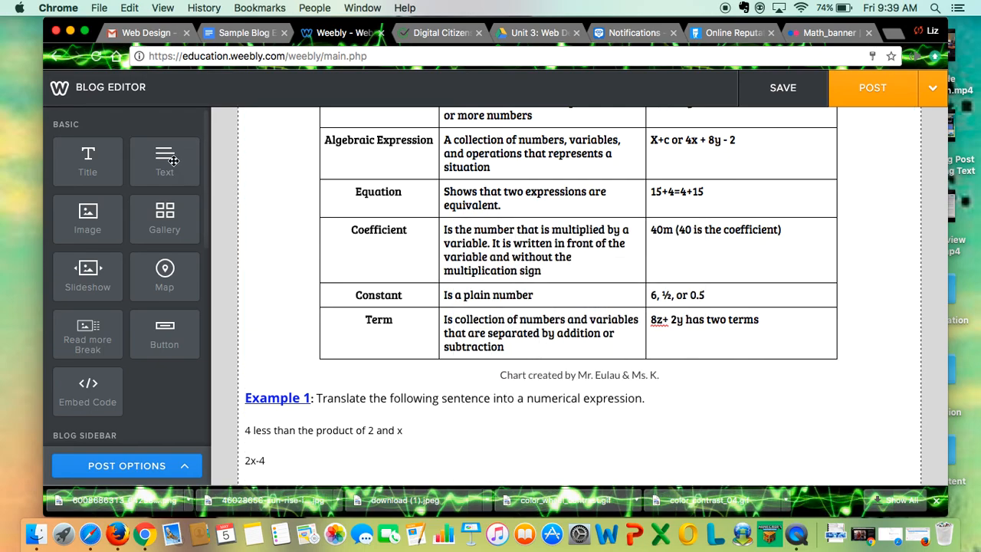
Add a title element below the vocabulary chart's caption and fill it with the "Operation Clue Words:" heading copied from the Google Docs sample entry
left_click_drag(87, 161, 502, 384)
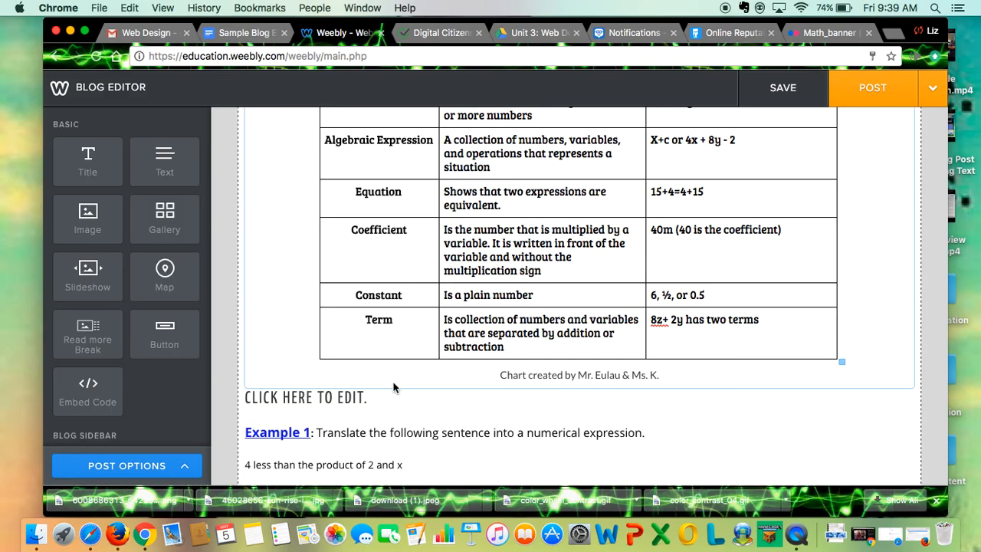
left_click(244, 33)
scroll(379, 288, "down", 6)
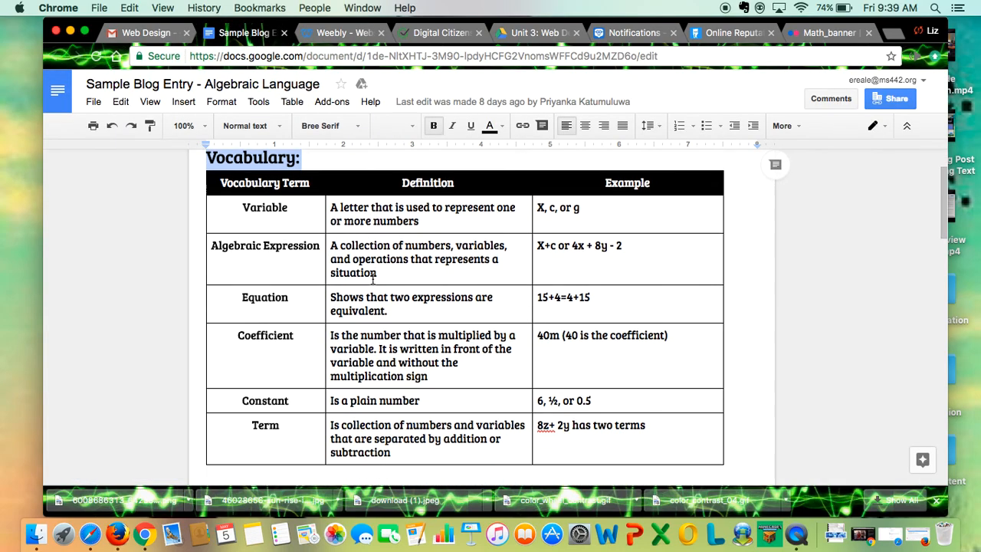
left_click_drag(387, 322, 232, 318)
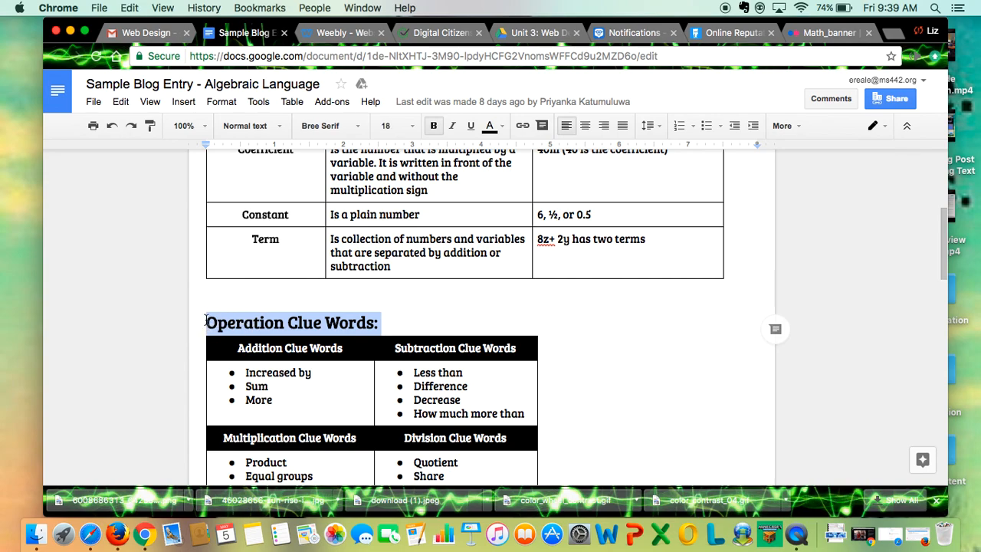
left_click(338, 33)
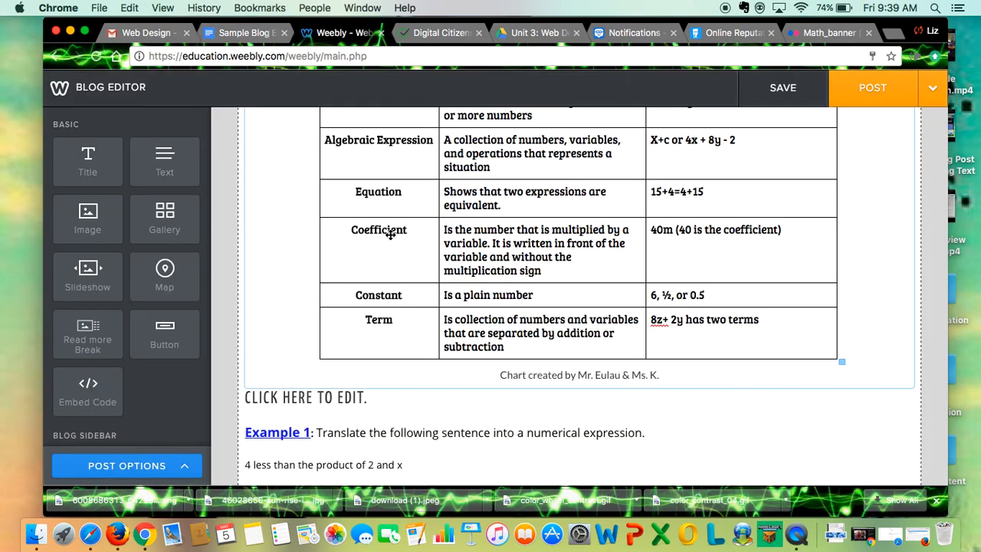
left_click(336, 396)
type("Operation Clue Words:")
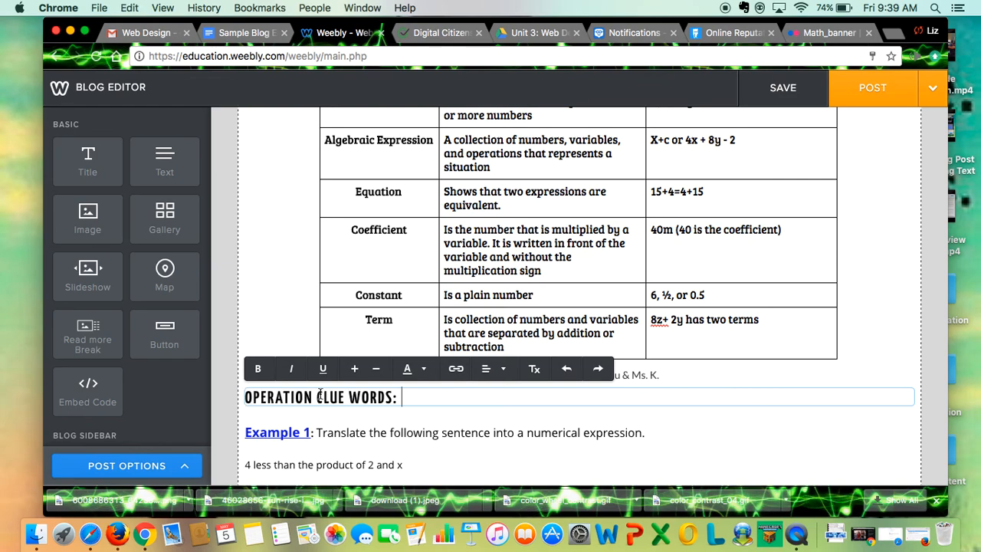
Enlarge the "Operation Clue Words:" title by one size and colour it red (#e91609)
left_click_drag(402, 397, 151, 392)
left_click(355, 370)
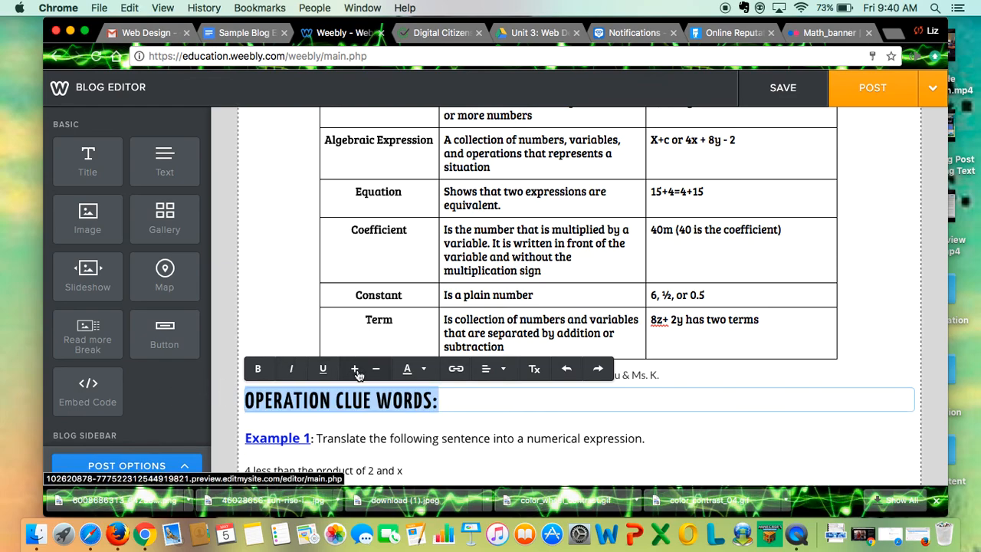
left_click(425, 372)
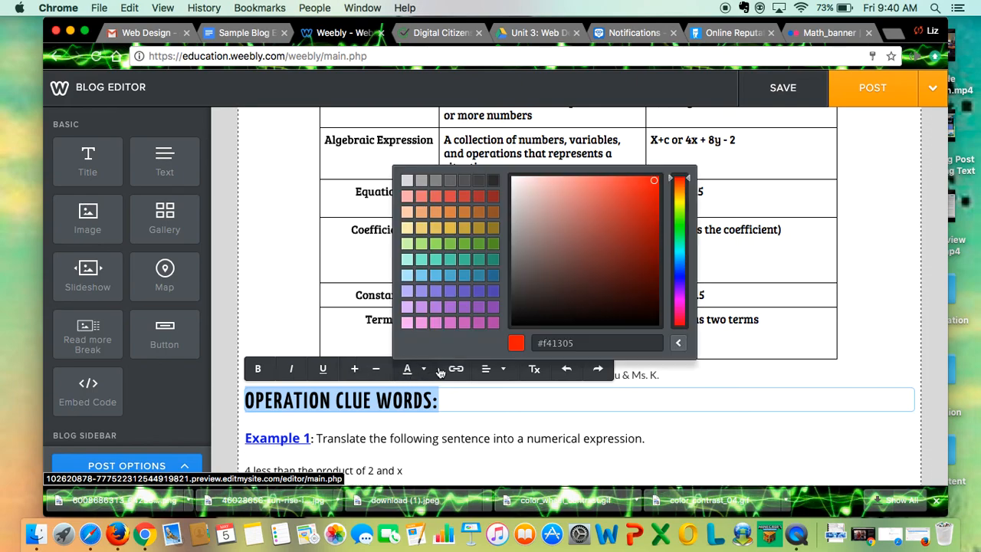
left_click(652, 187)
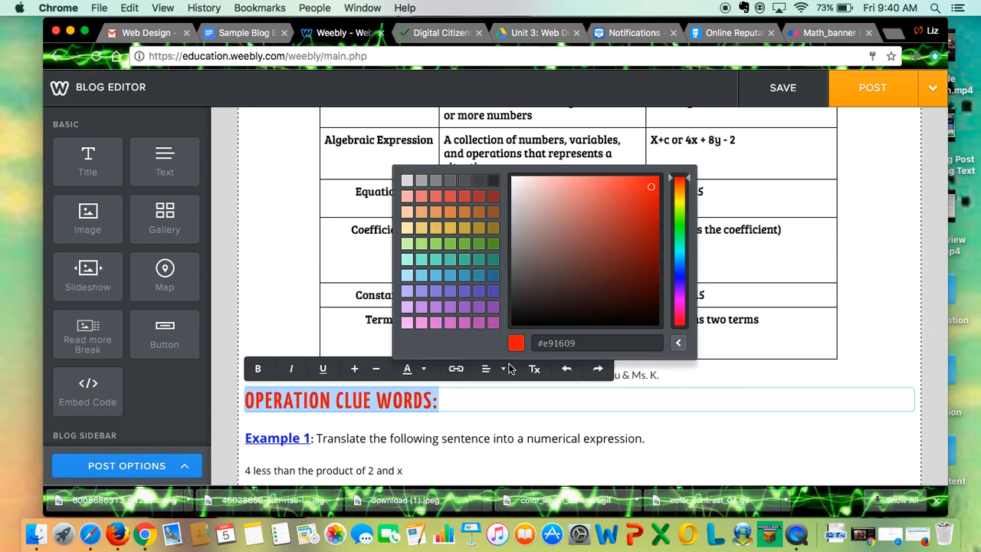
left_click(222, 339)
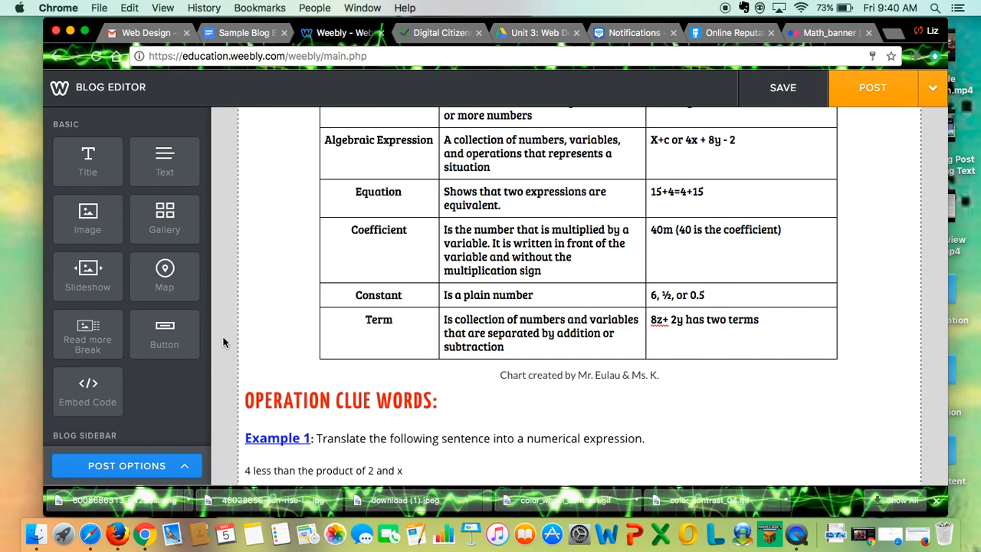
Upload "Screen Shot 2017-05-05 at 9.37.44 AM" as an image below the Operation Clue Words title, and place an empty image element to its left
left_click_drag(89, 208, 460, 417)
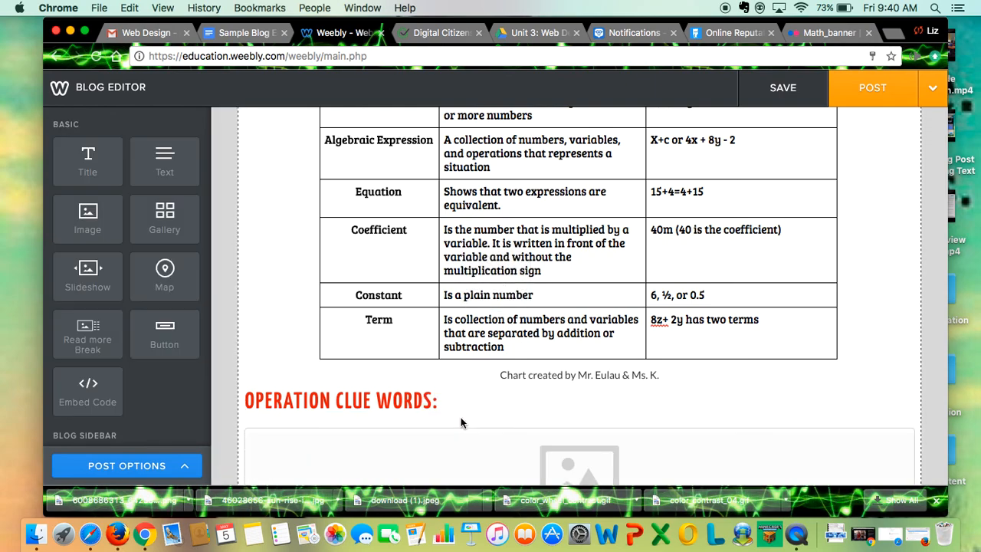
left_click(580, 245)
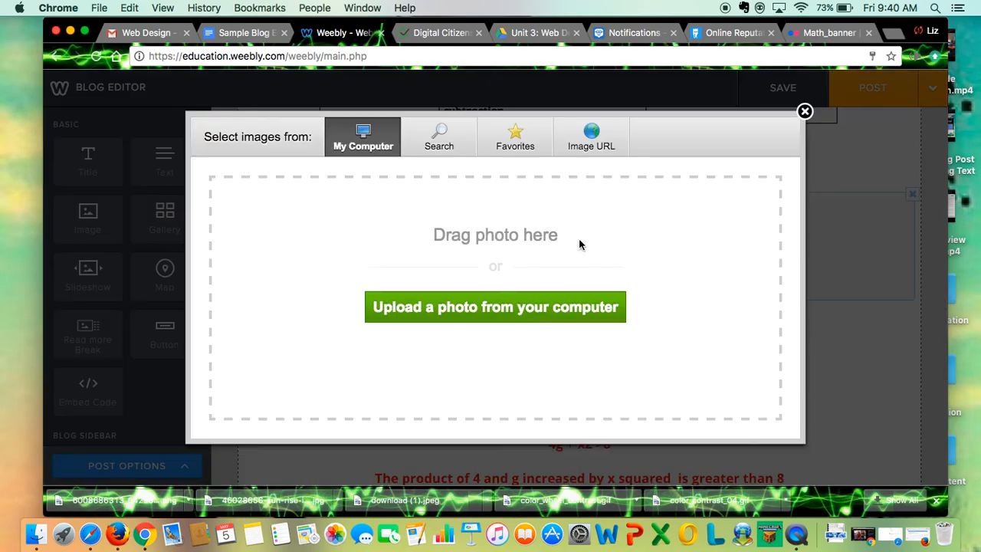
left_click(452, 308)
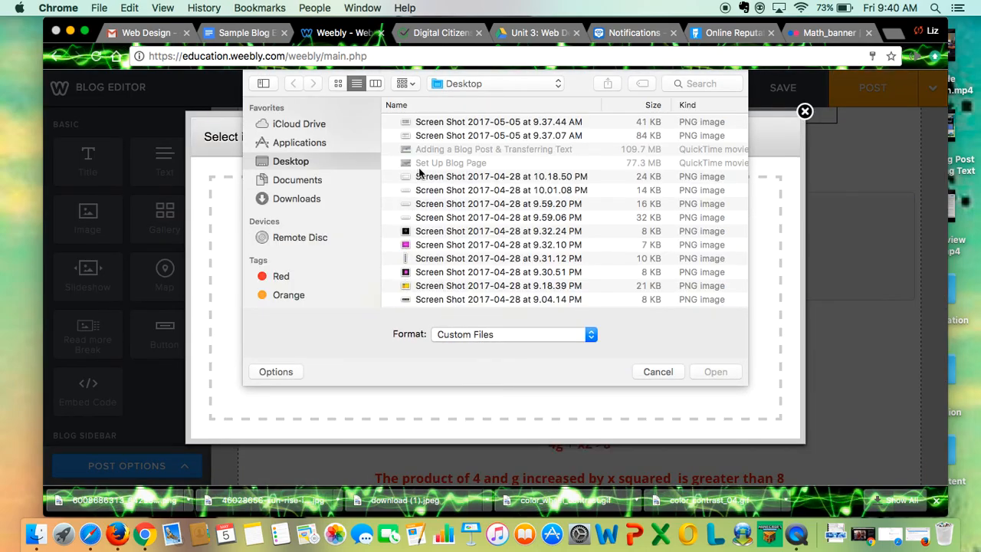
double_click(440, 126)
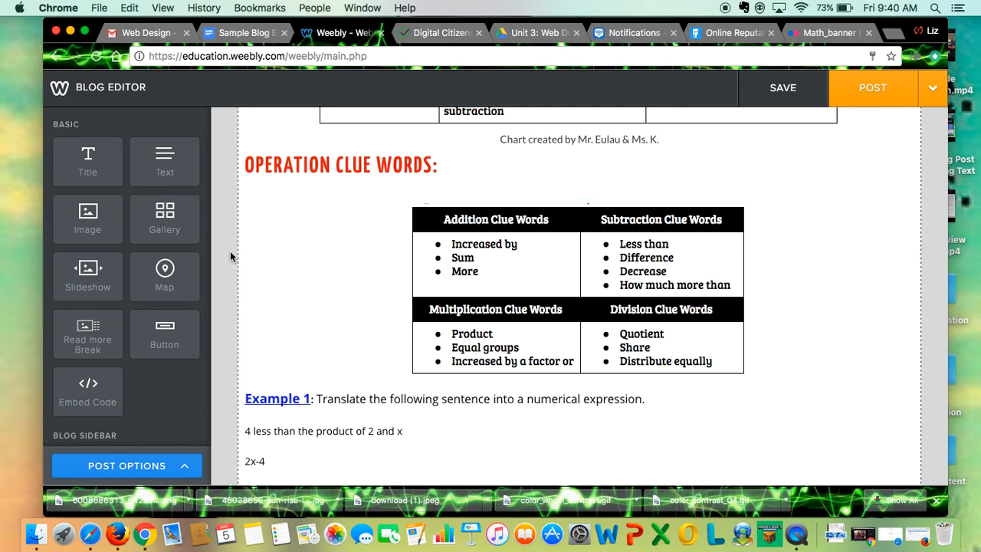
left_click_drag(89, 214, 255, 284)
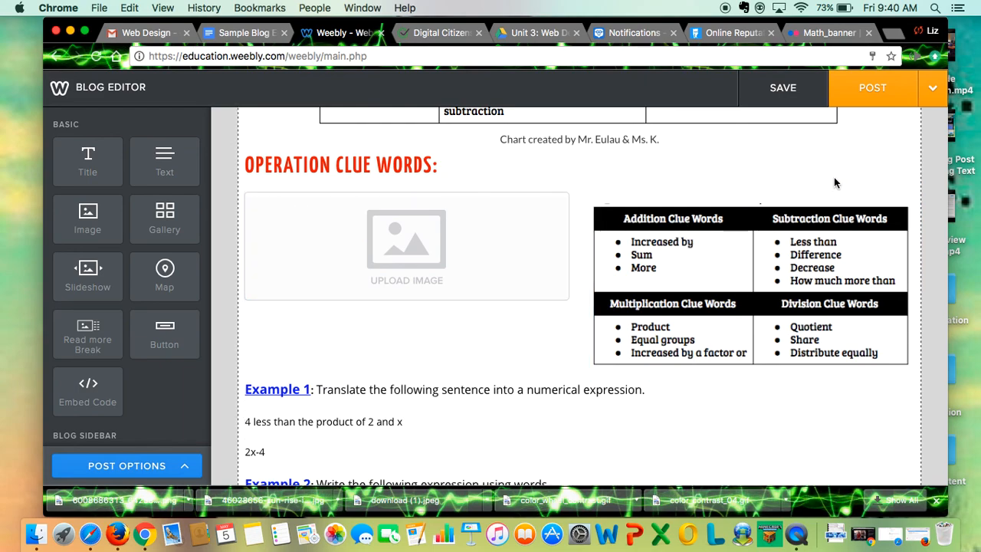
Switch to Flickr, search for photos of "clue" and browse the results
left_click(830, 32)
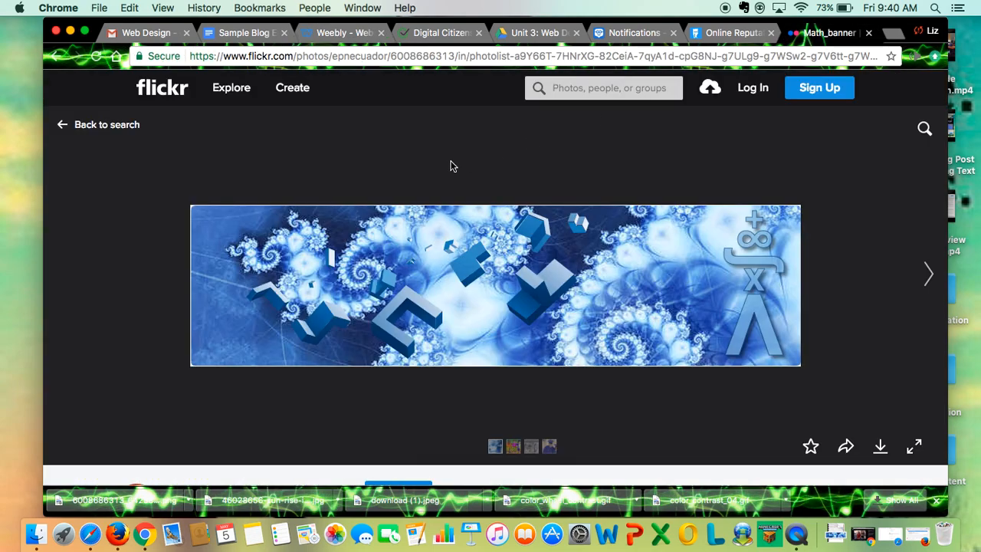
left_click(575, 91)
type("clue")
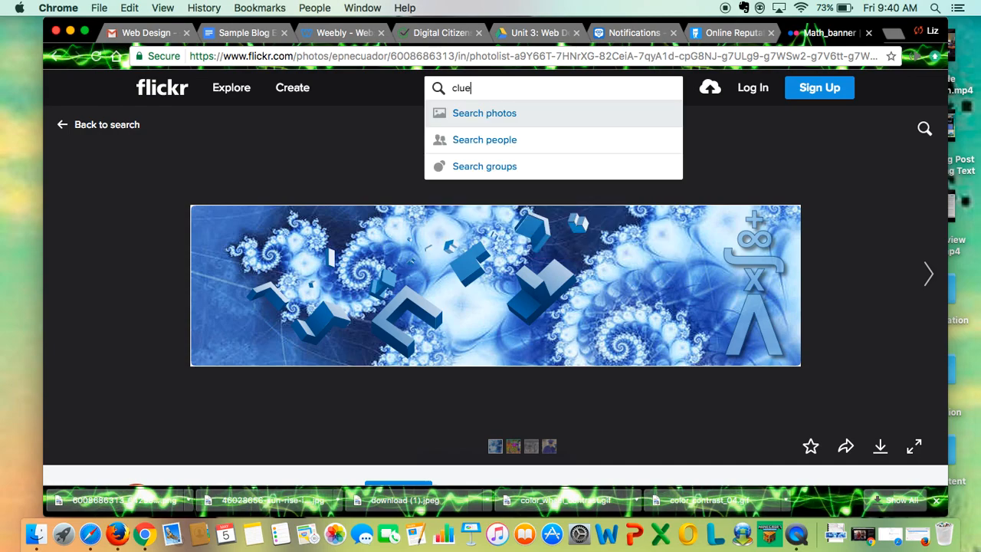
key("Return")
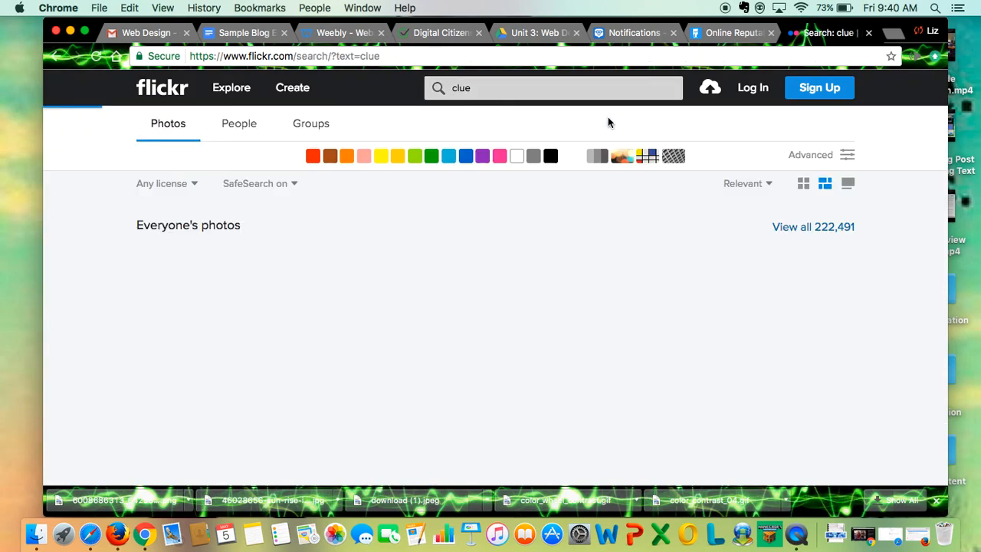
scroll(592, 248, "down", 2)
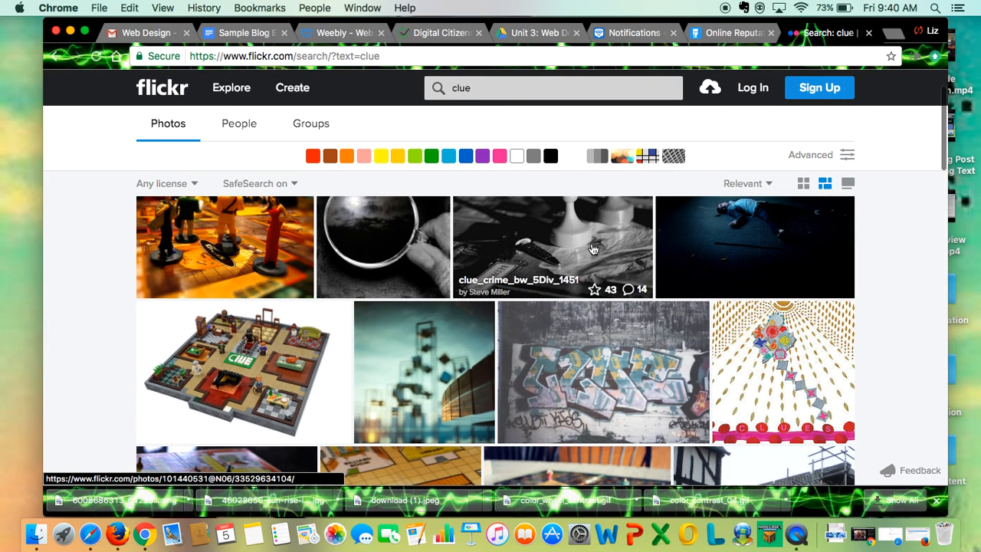
scroll(593, 248, "down", 3)
scroll(592, 249, "up", 3)
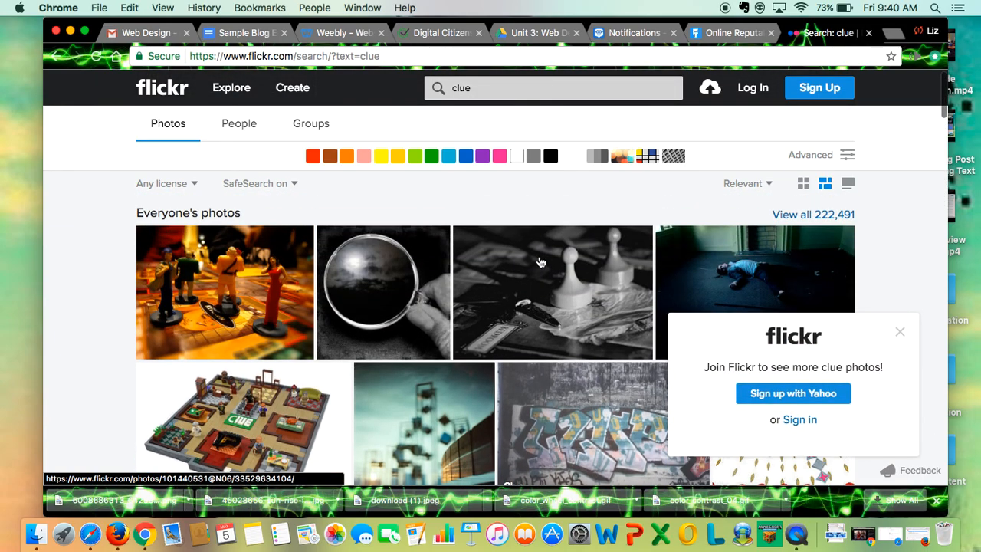
Check the usage rights of the black-and-white magnifying glass photo and return to the search results
left_click(400, 315)
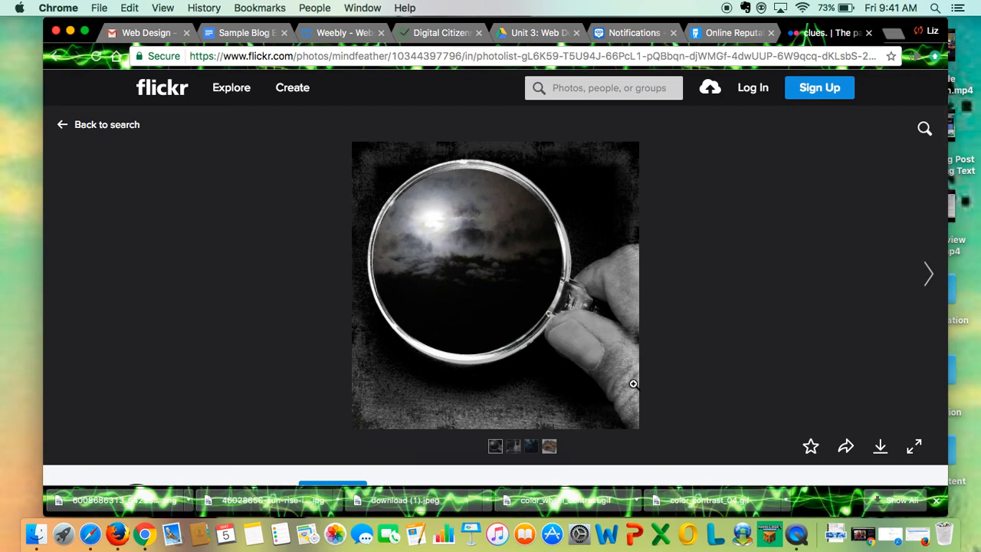
scroll(634, 383, "down", 5)
scroll(633, 387, "up", 3)
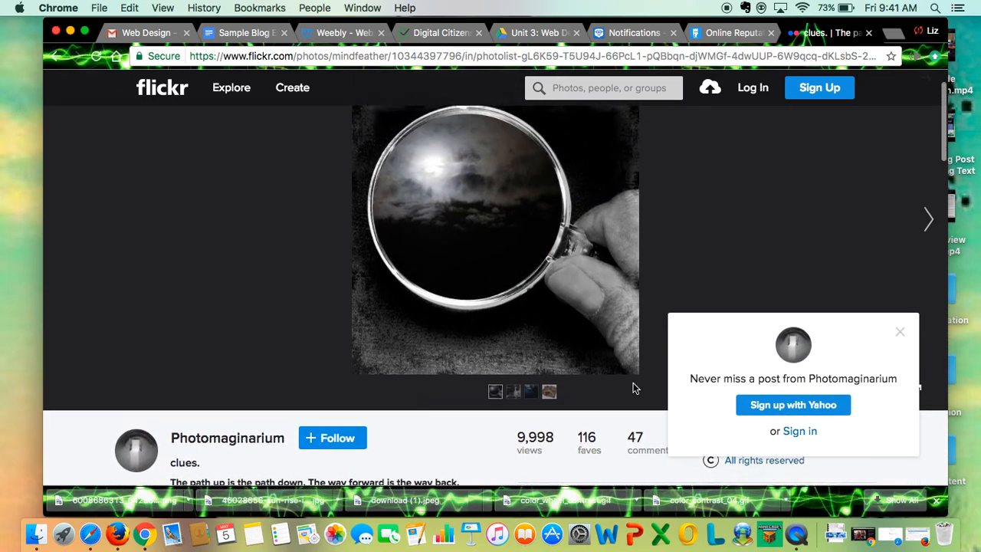
scroll(633, 389, "up", 1)
left_click(57, 56)
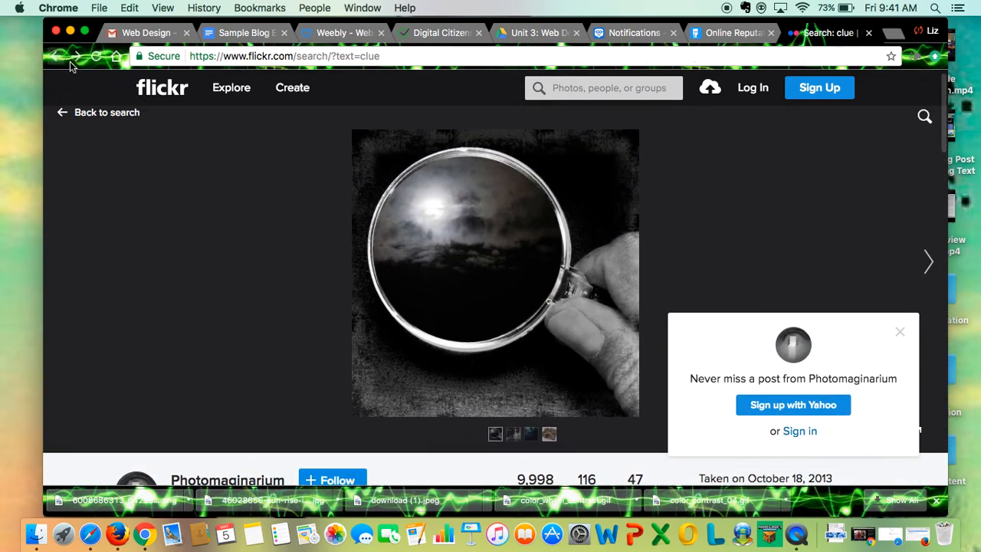
Browse further down the clue photos, view the blue "CLUE" graffiti picture and return to the results
scroll(479, 318, "down", 4)
scroll(479, 318, "down", 5)
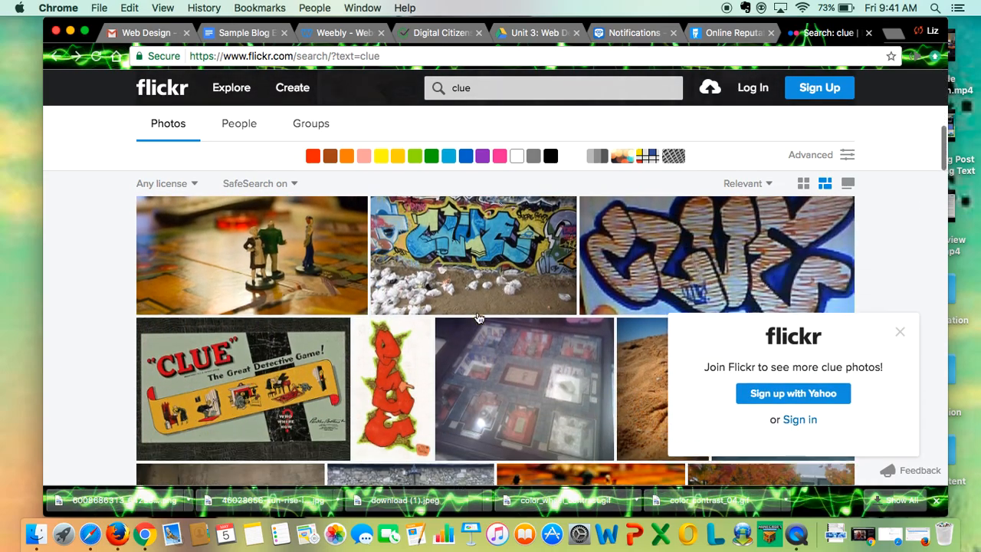
left_click(469, 260)
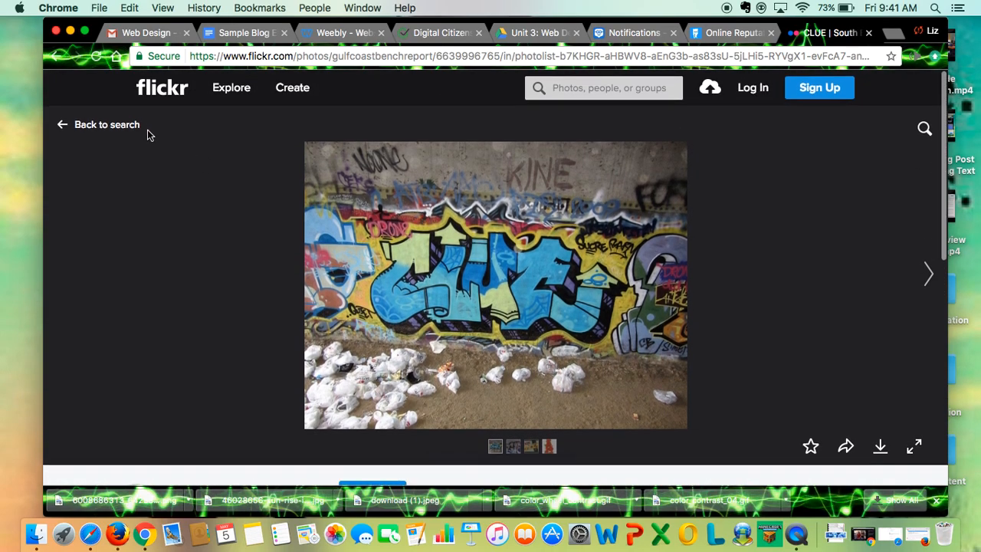
left_click(87, 127)
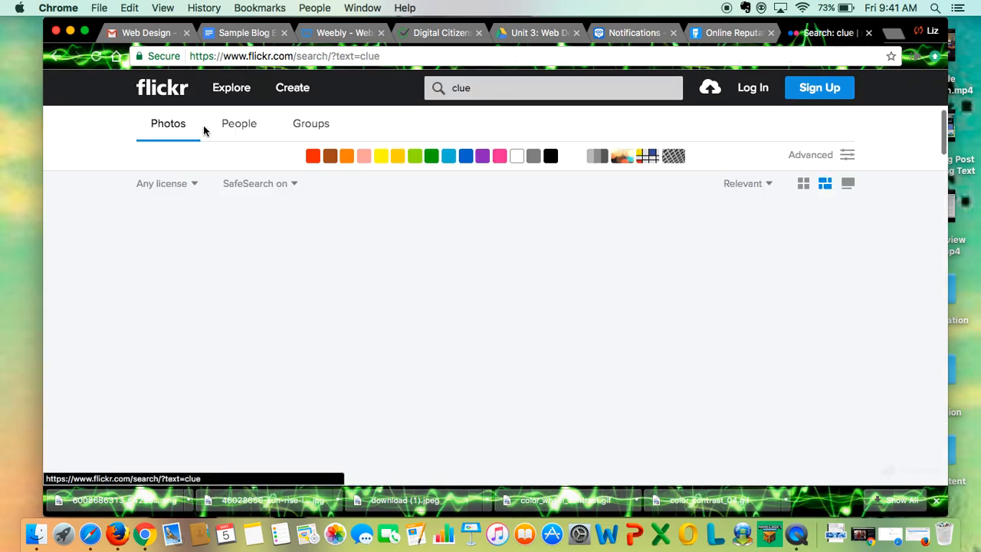
Find the photo of a lamp post against a stone wall and review its Creative Commons license terms
scroll(471, 253, "down", 5)
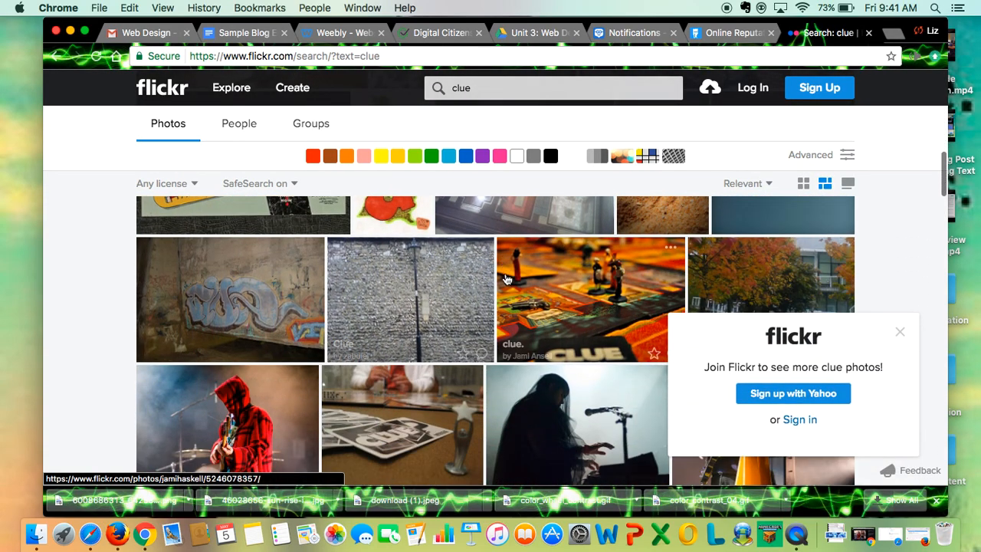
left_click(433, 295)
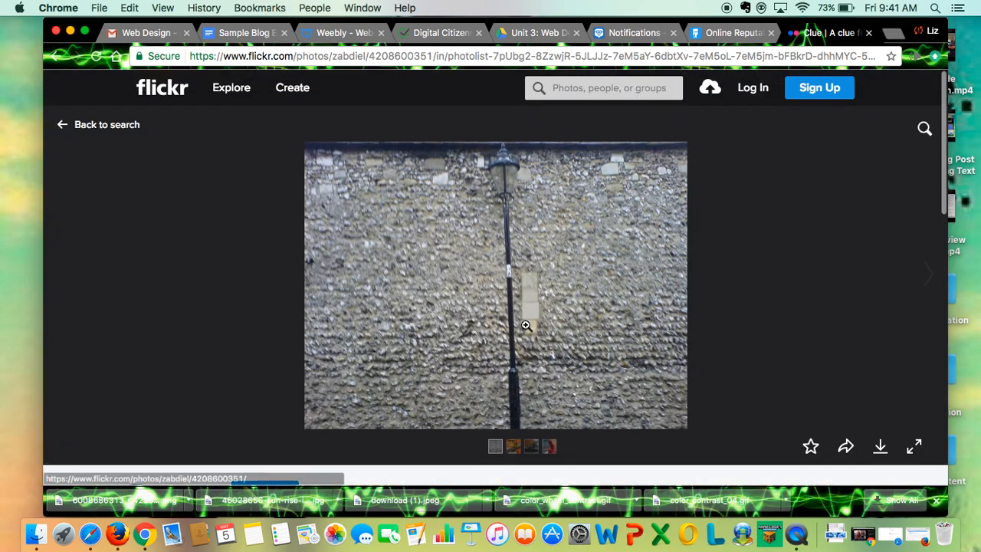
scroll(654, 340, "down", 3)
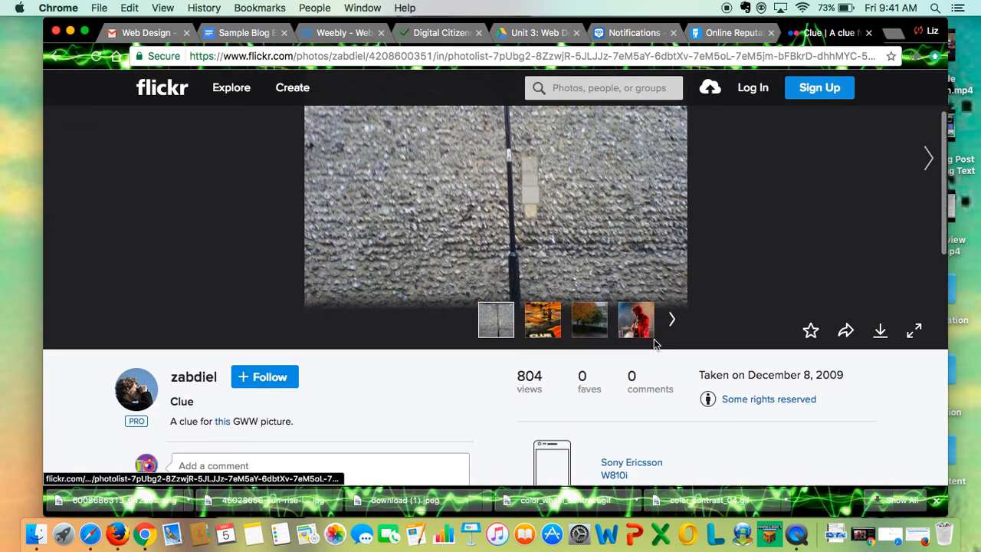
left_click(769, 399)
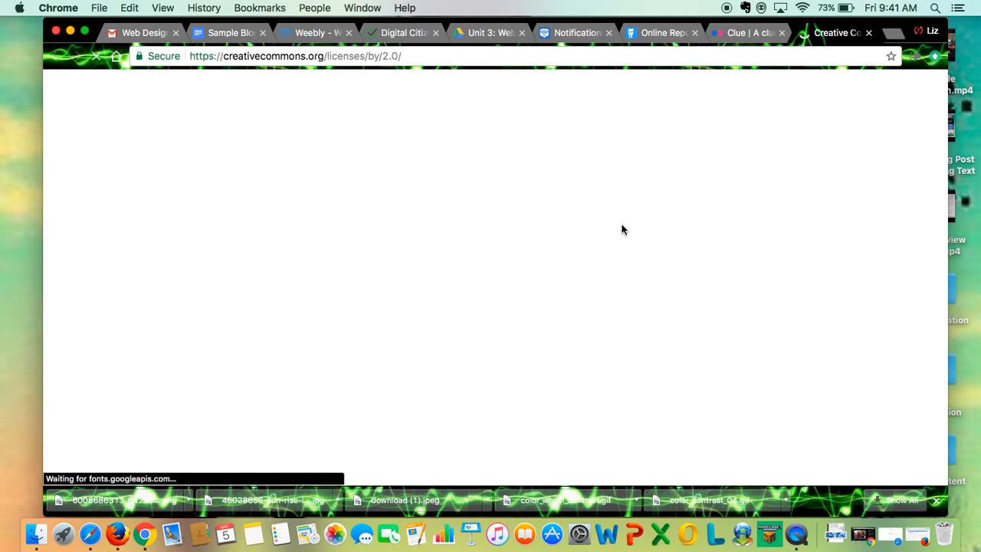
scroll(455, 307, "down", 5)
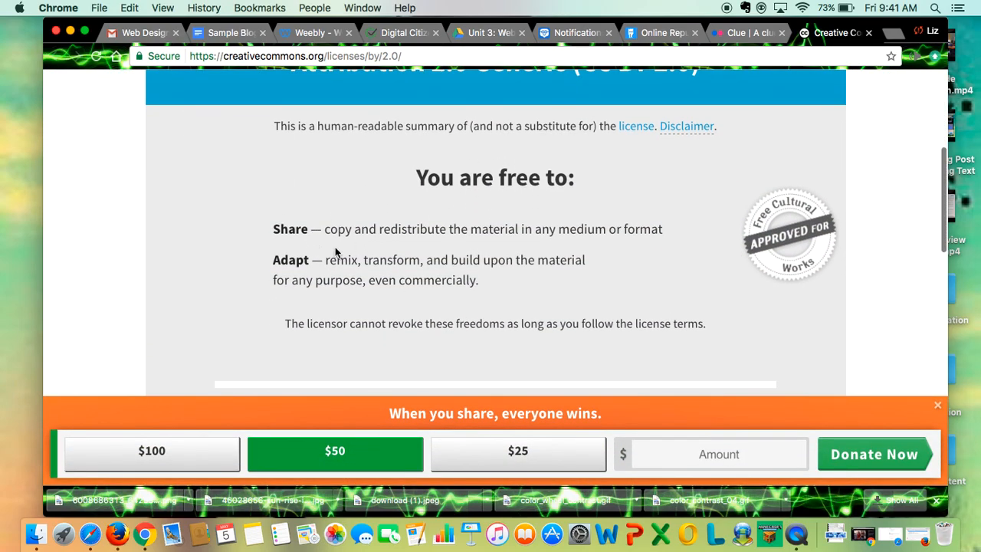
Return to the lamp post photo's Flickr page and download it in Original size (1632 × 1224)
left_click(740, 32)
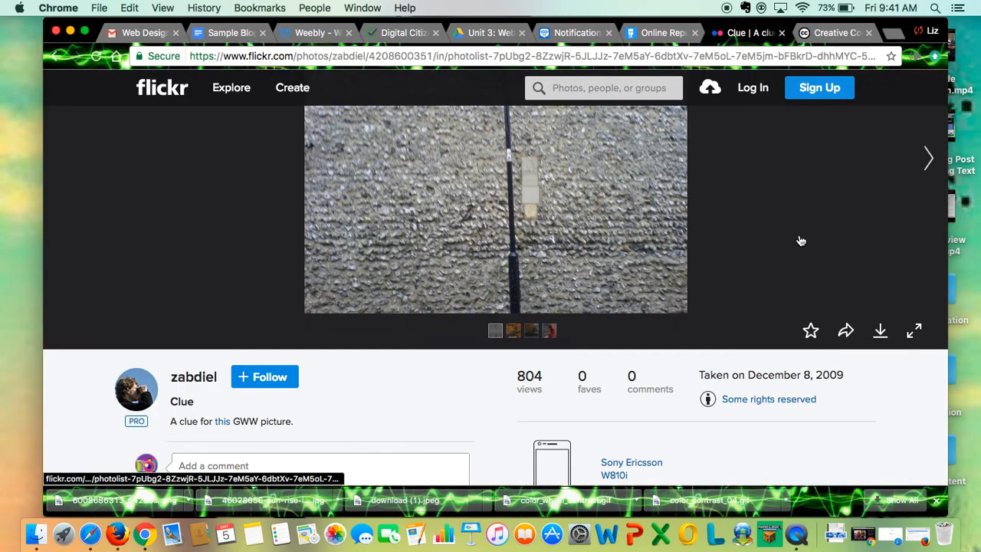
left_click(881, 329)
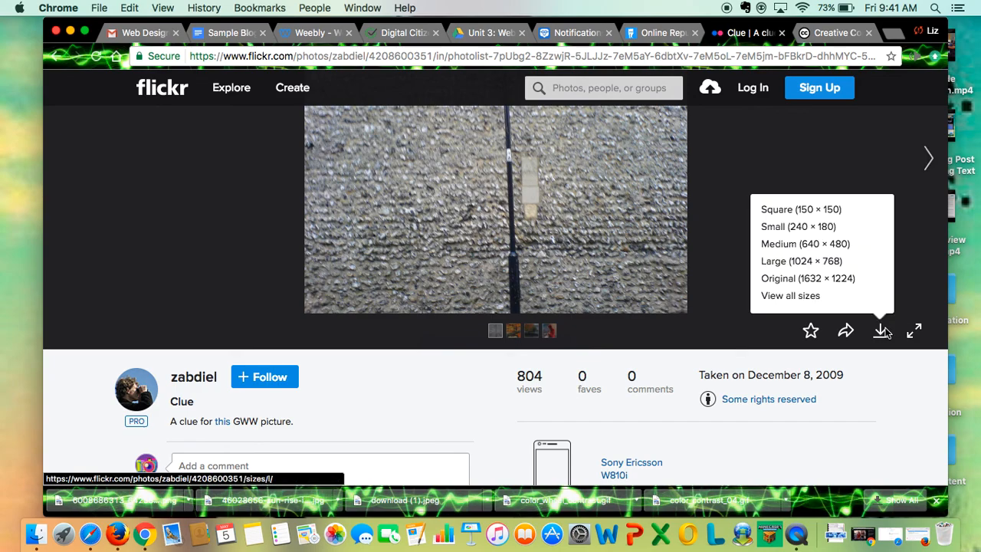
left_click(851, 279)
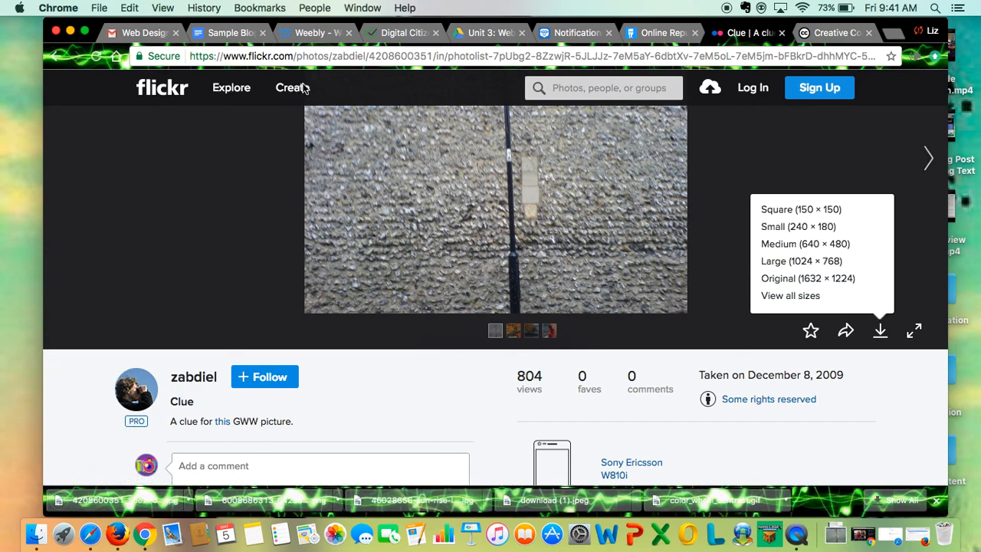
left_click(326, 32)
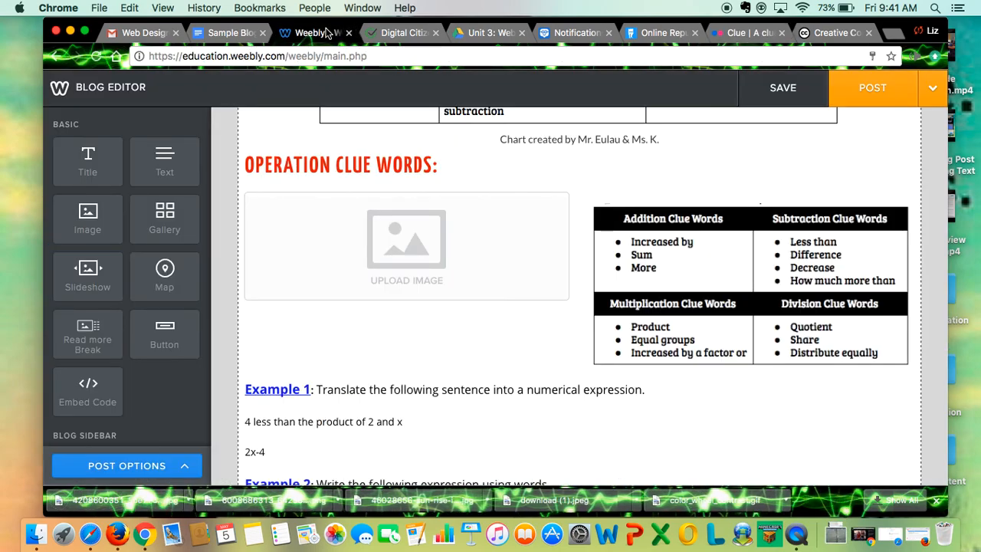
left_click(396, 243)
left_click(420, 308)
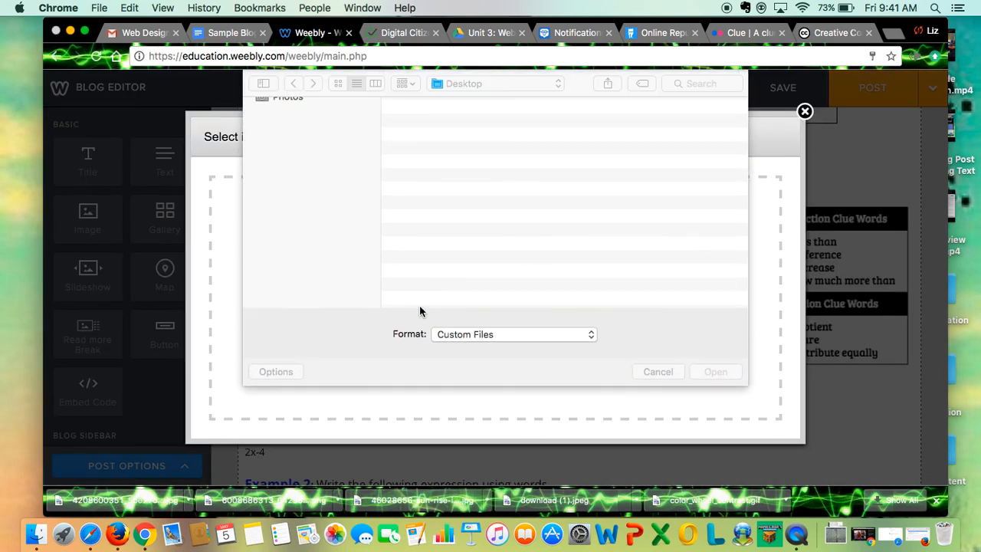
left_click(301, 198)
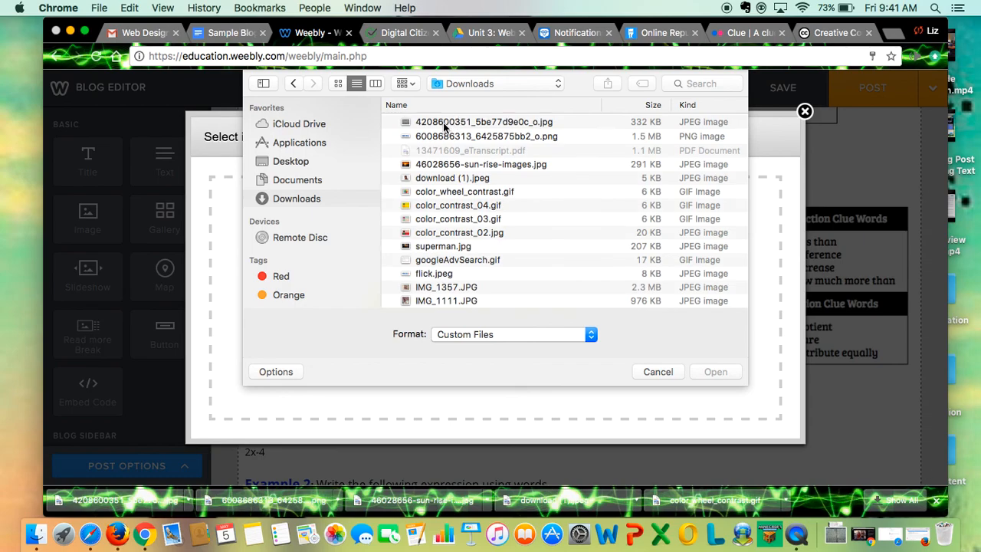
double_click(445, 124)
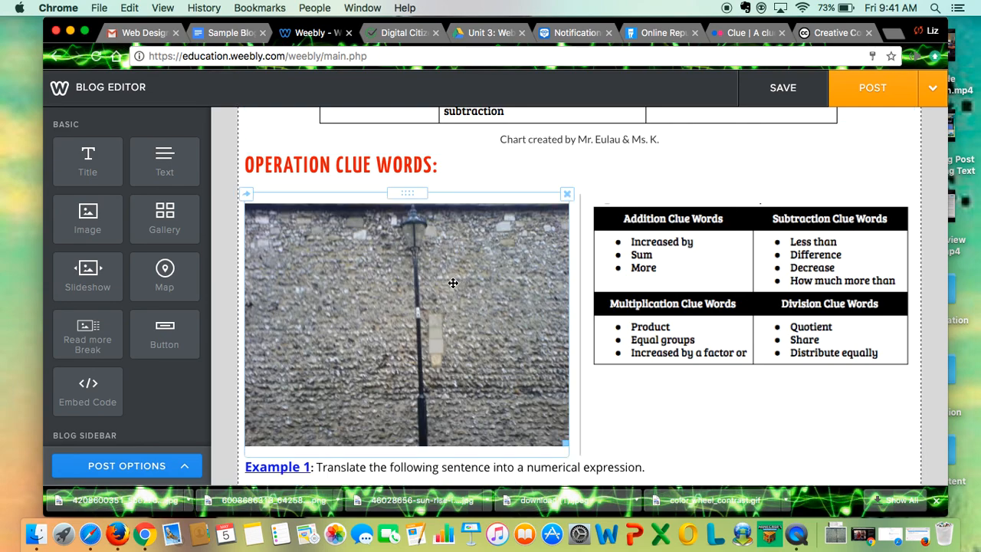
Shrink the lamp post photo to a little over half its width and narrow its column to bring the clue-word table closer
scroll(452, 282, "down", 2)
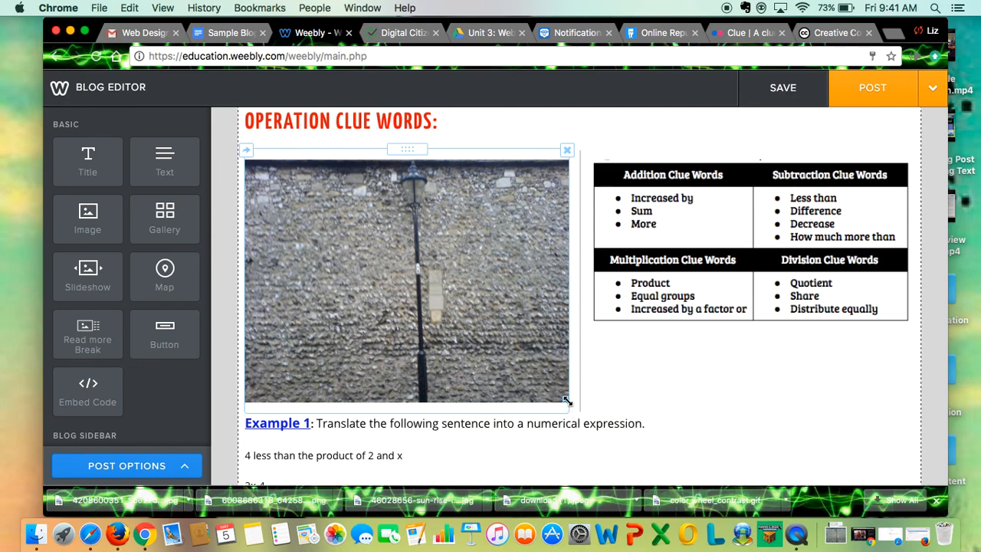
left_click_drag(564, 400, 445, 289)
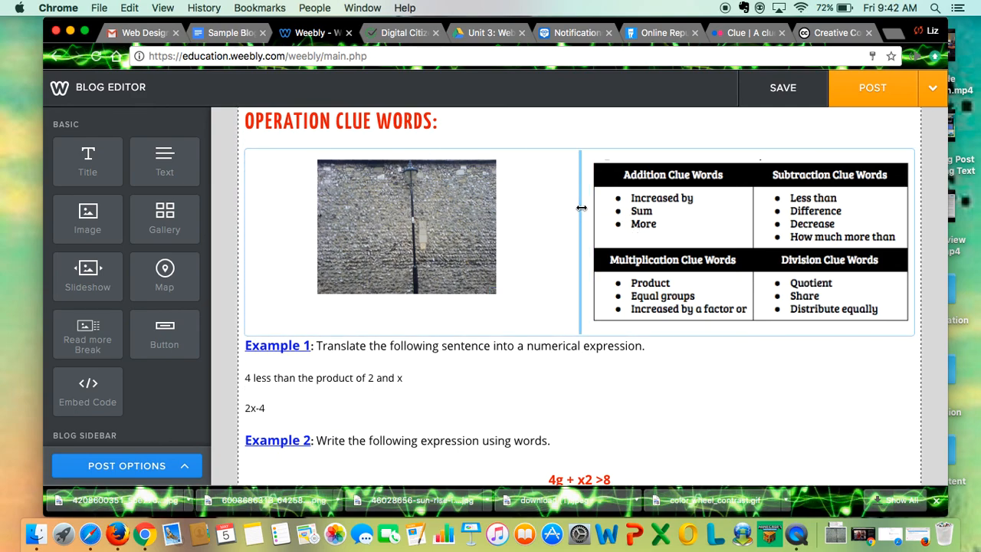
left_click_drag(582, 208, 495, 207)
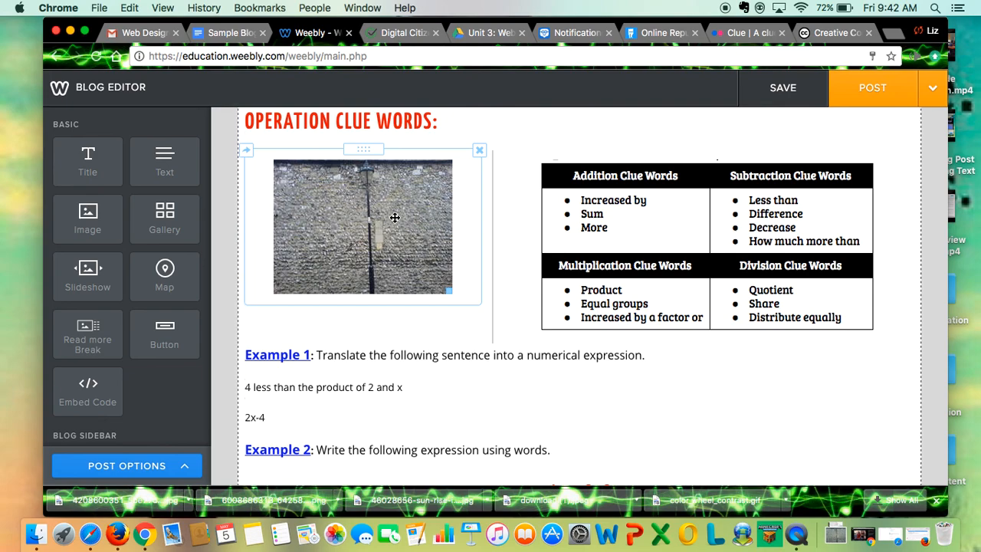
scroll(395, 218, "down", 4)
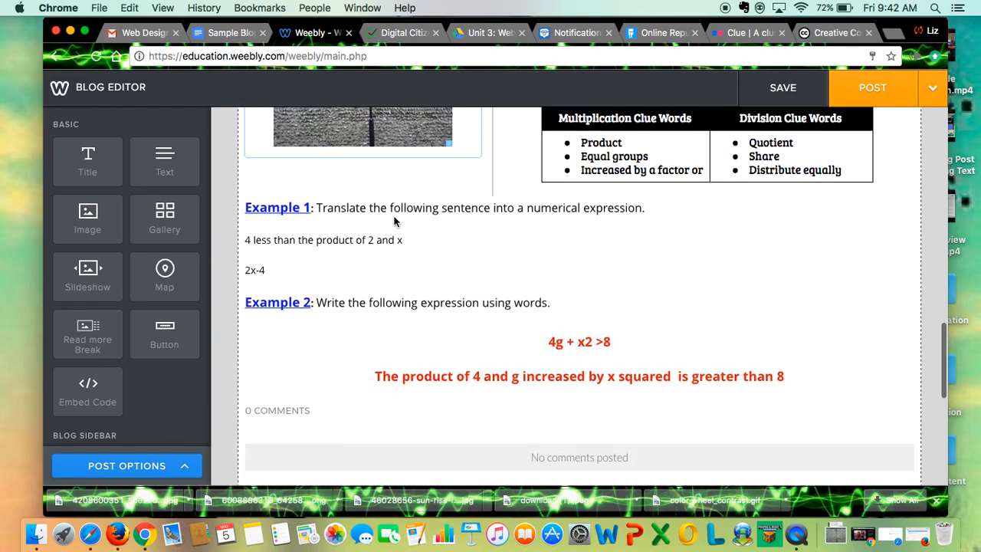